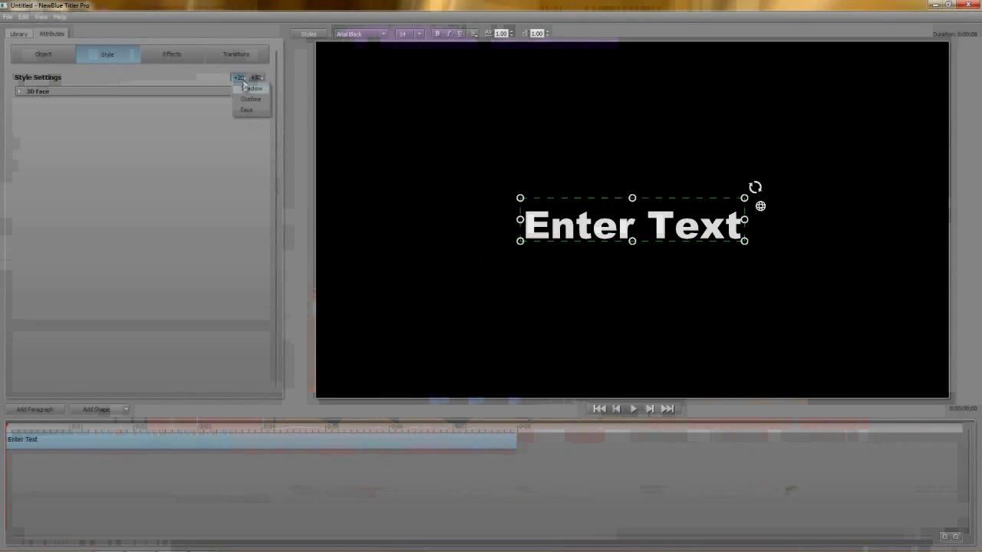
Step: Add a Face layer, browse the Motion Effects Ripple presets, then close the effects browser
{"action": "left_click", "coordinate": [245, 111]}
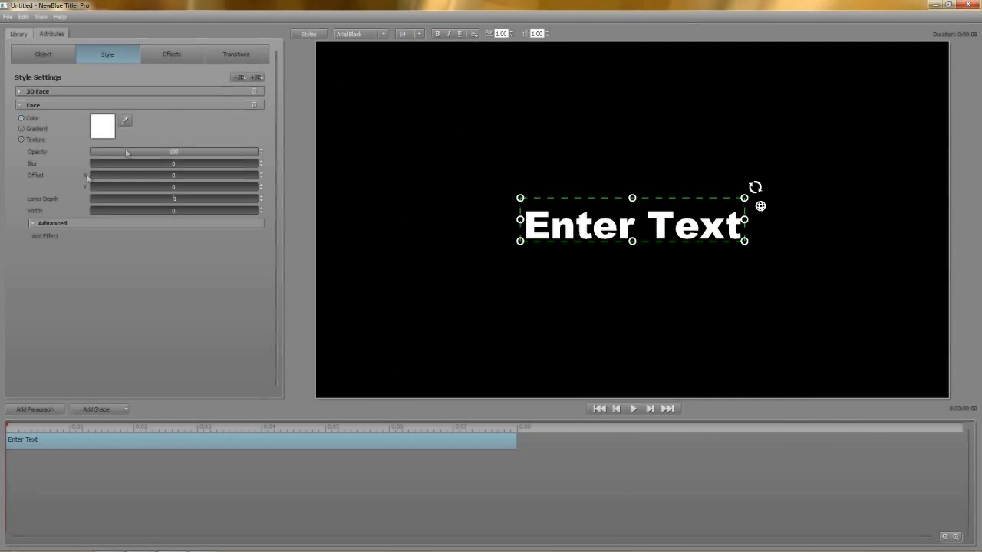
{"action": "left_click", "coordinate": [42, 236]}
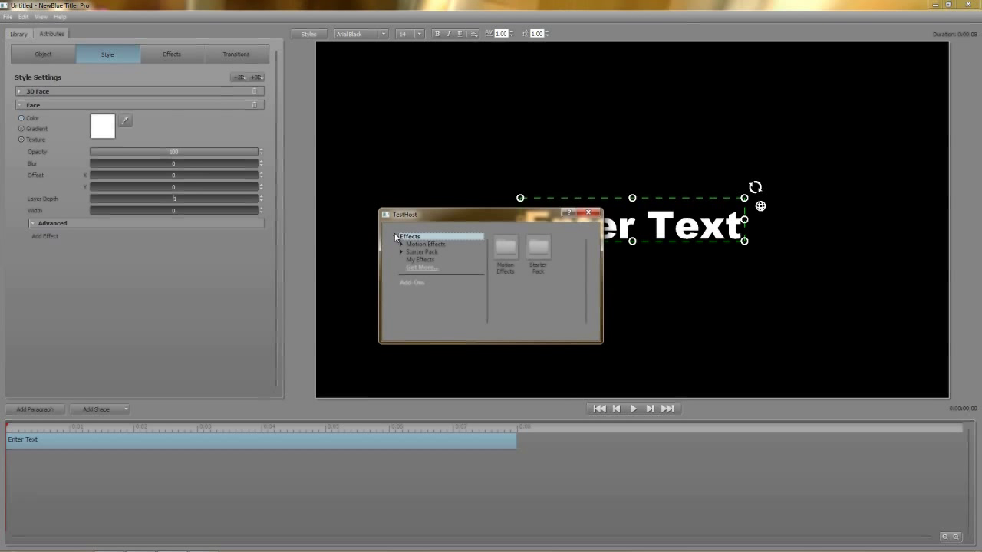
{"action": "left_click", "coordinate": [401, 244]}
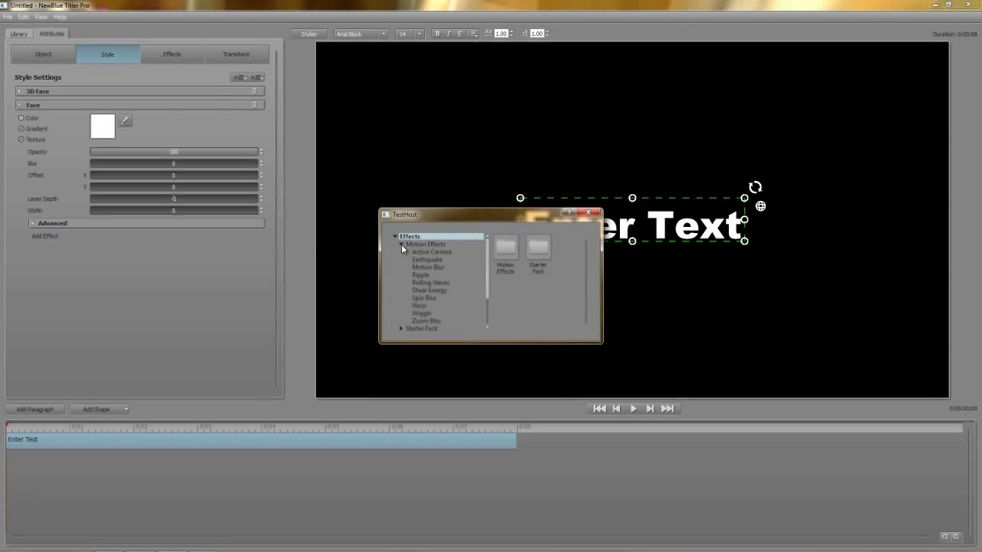
{"action": "left_click", "coordinate": [425, 276]}
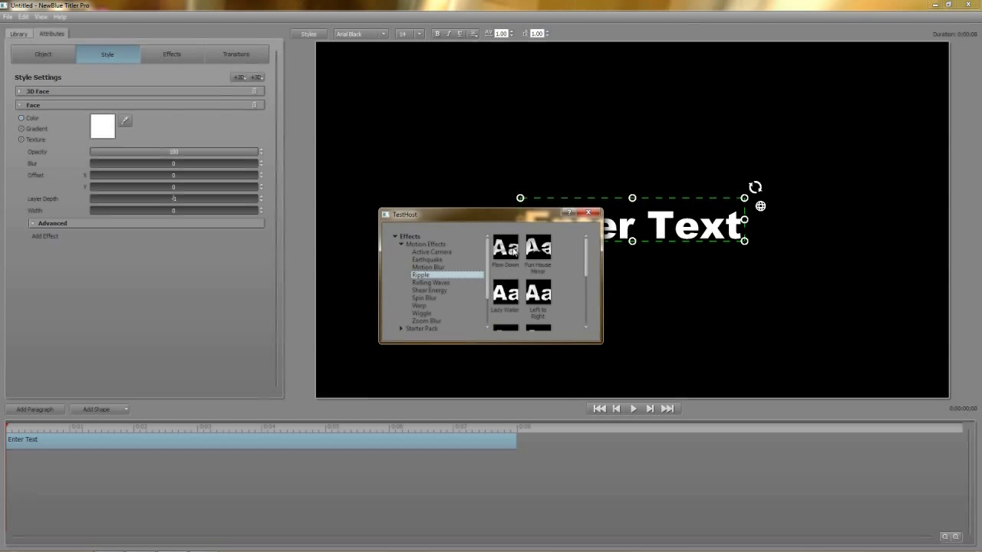
{"action": "double_click", "coordinate": [511, 250]}
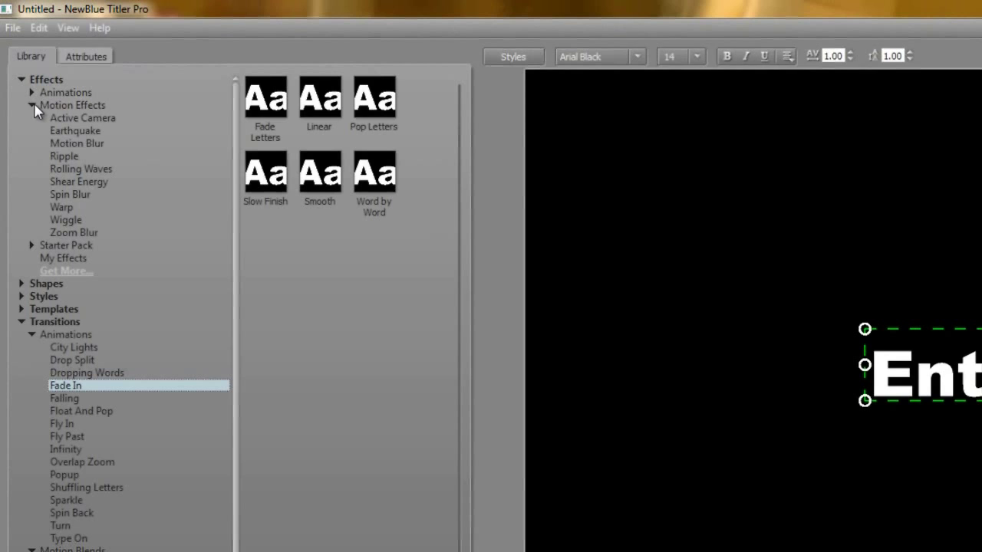
Step: Preview Active Camera and Wiggle presets, then collapse Motion Effects, Effects and Transitions
{"action": "left_click", "coordinate": [61, 119]}
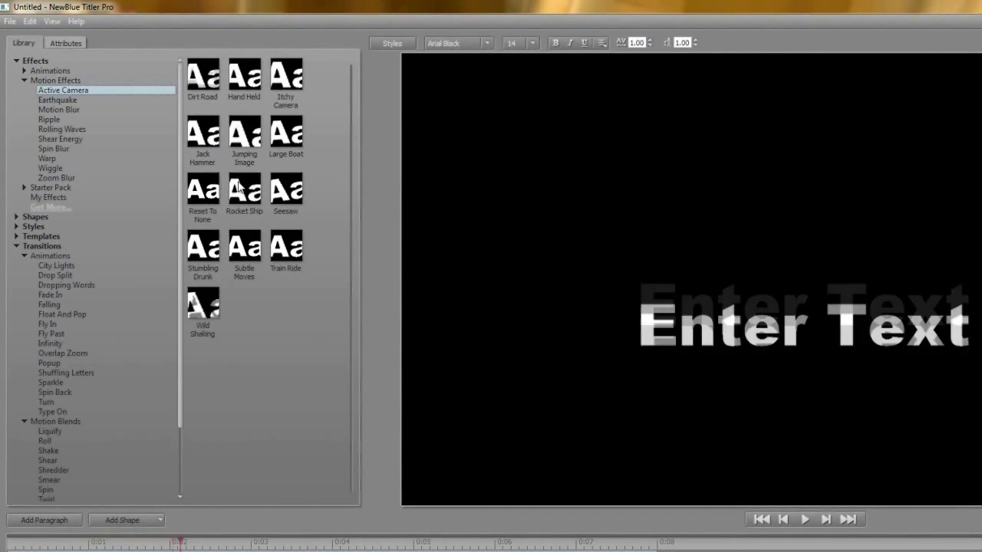
{"action": "left_click", "coordinate": [56, 170]}
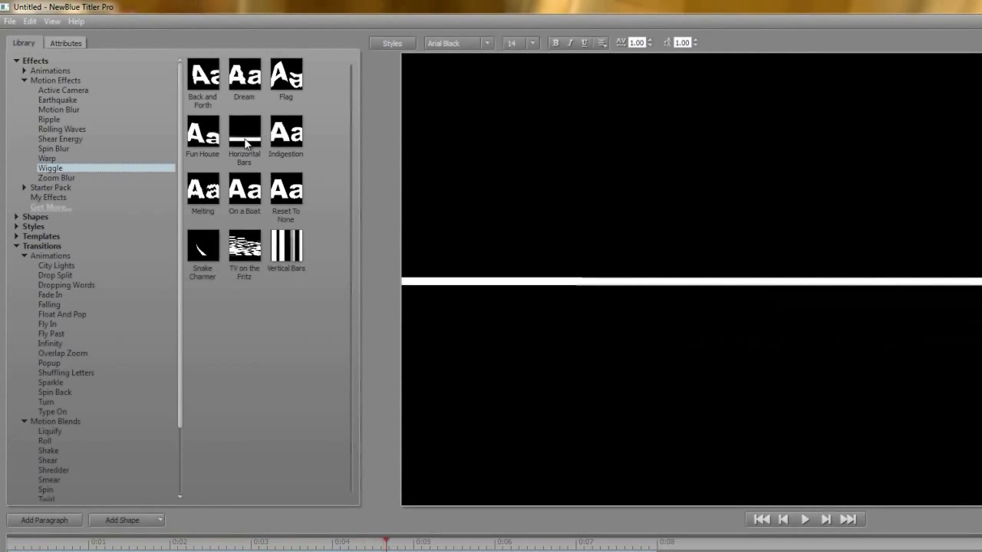
{"action": "left_click", "coordinate": [24, 79]}
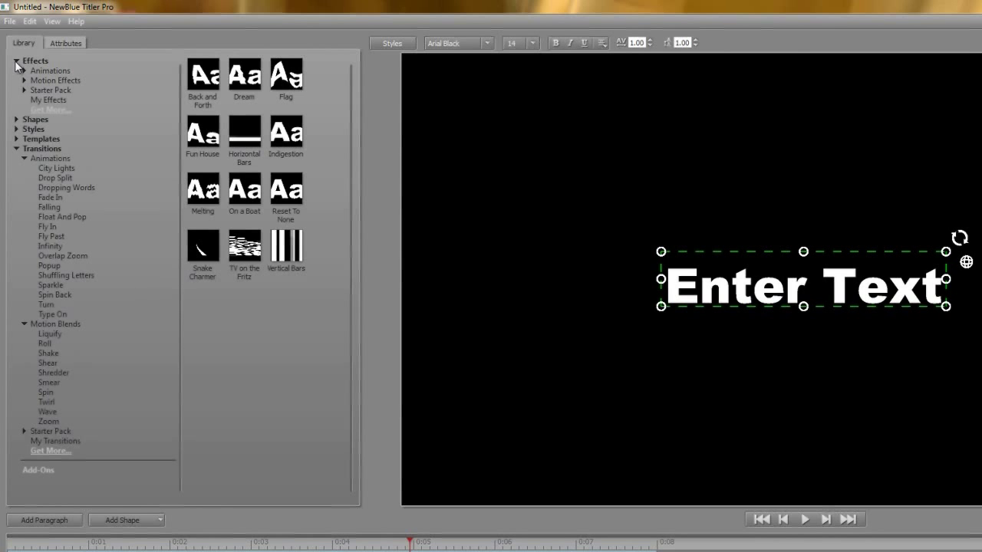
{"action": "left_click", "coordinate": [15, 61]}
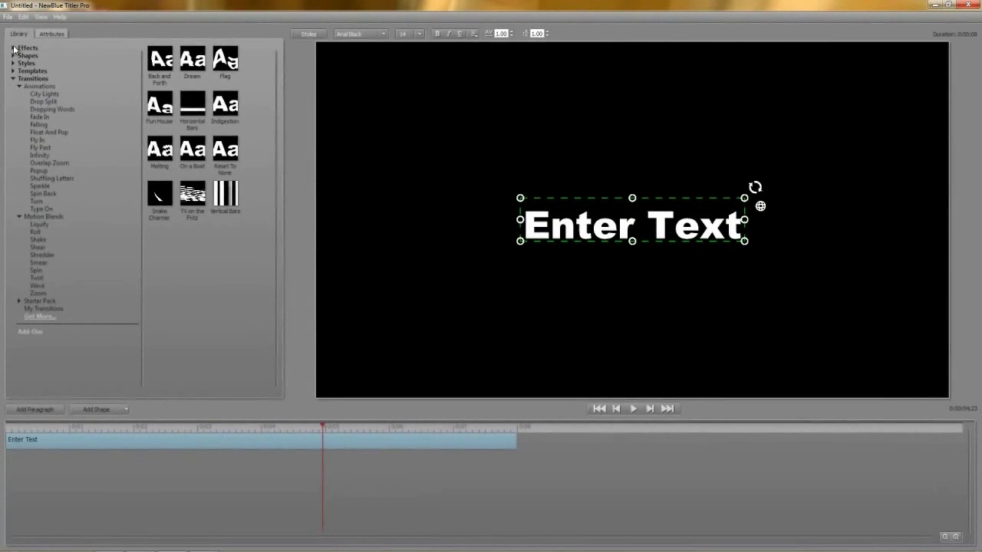
{"action": "left_click", "coordinate": [13, 79]}
{"action": "left_click", "coordinate": [54, 34]}
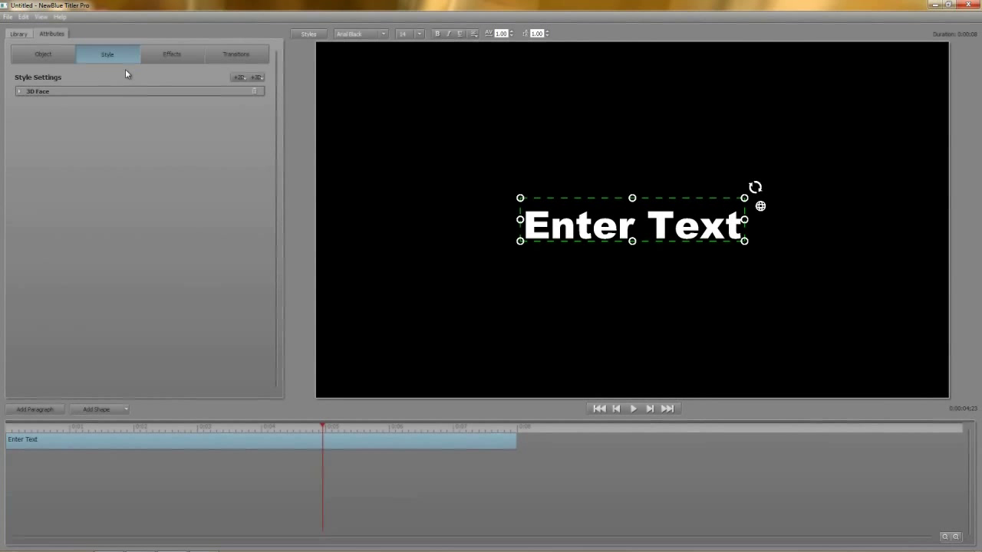
Step: Replace the Enter Text placeholder with NAURU and enlarge it across most of the frame
{"action": "double_click", "coordinate": [558, 220]}
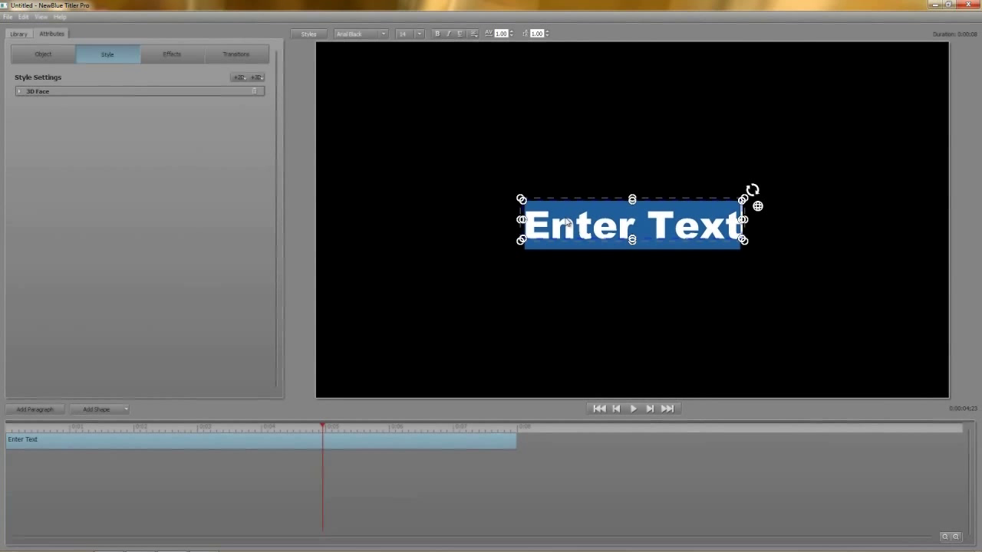
{"action": "type", "text": "NAURU"}
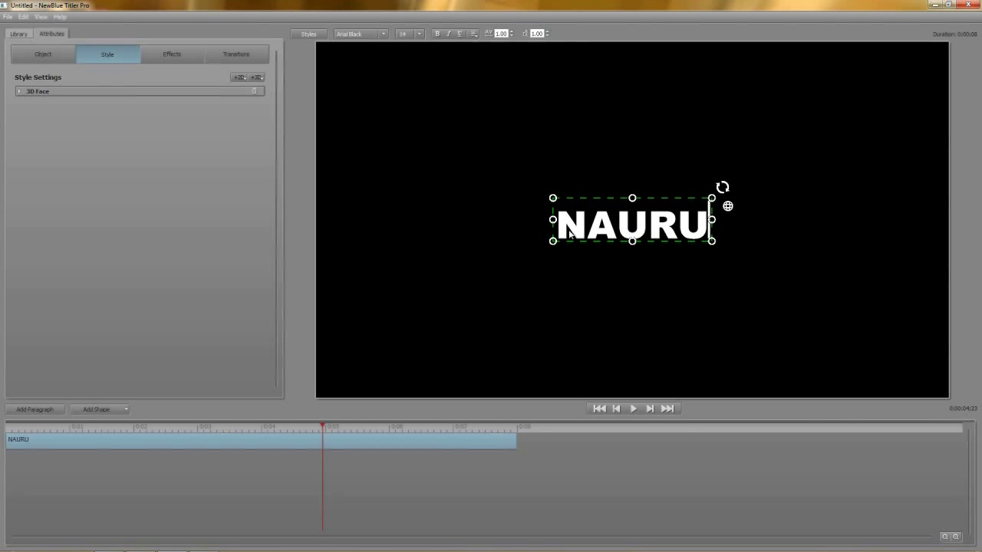
{"action": "left_click_drag", "start_coordinate": [711, 197], "coordinate": [888, 36]}
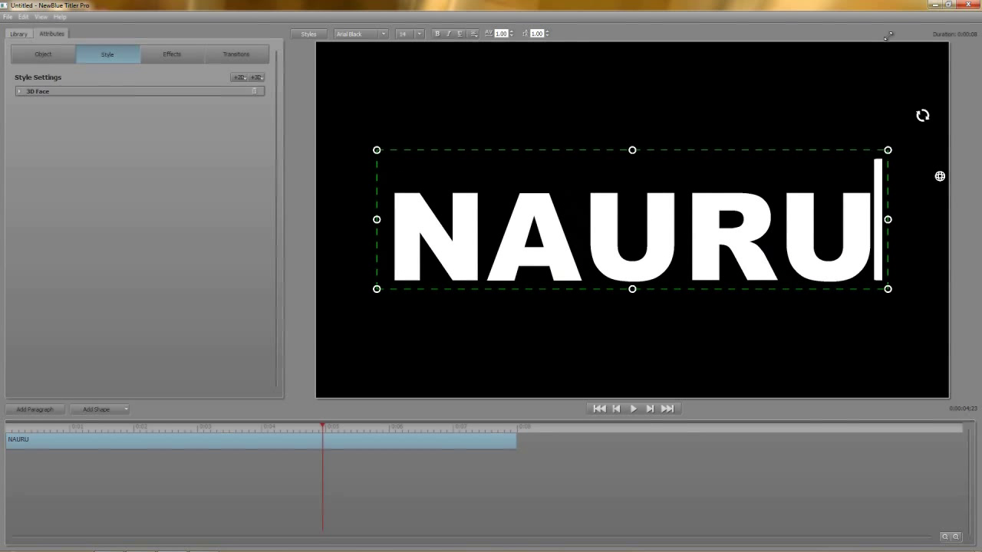
Step: Texture the 3D Face with the nr.png Nauru flag, stretched to the whole paragraph
{"action": "left_click", "coordinate": [20, 93]}
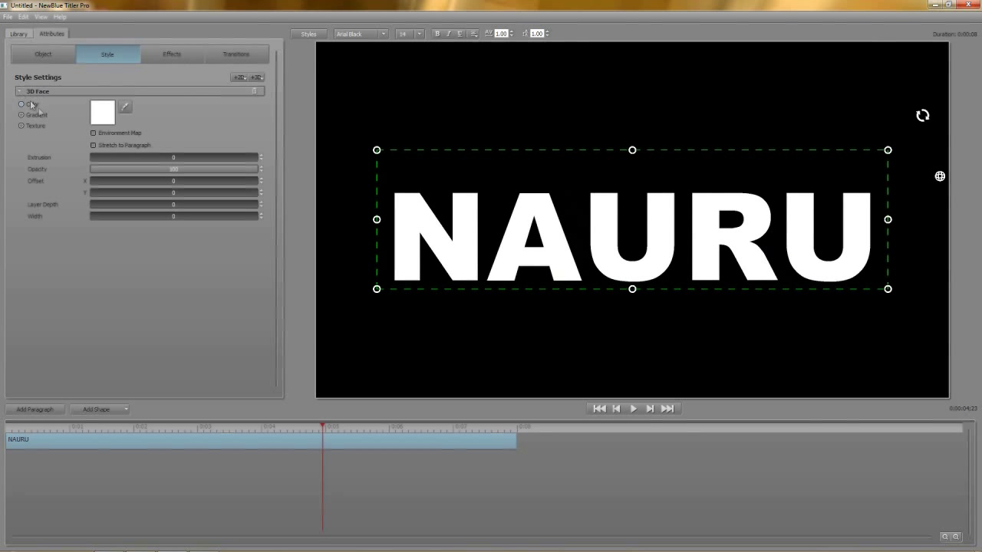
{"action": "left_click", "coordinate": [100, 113]}
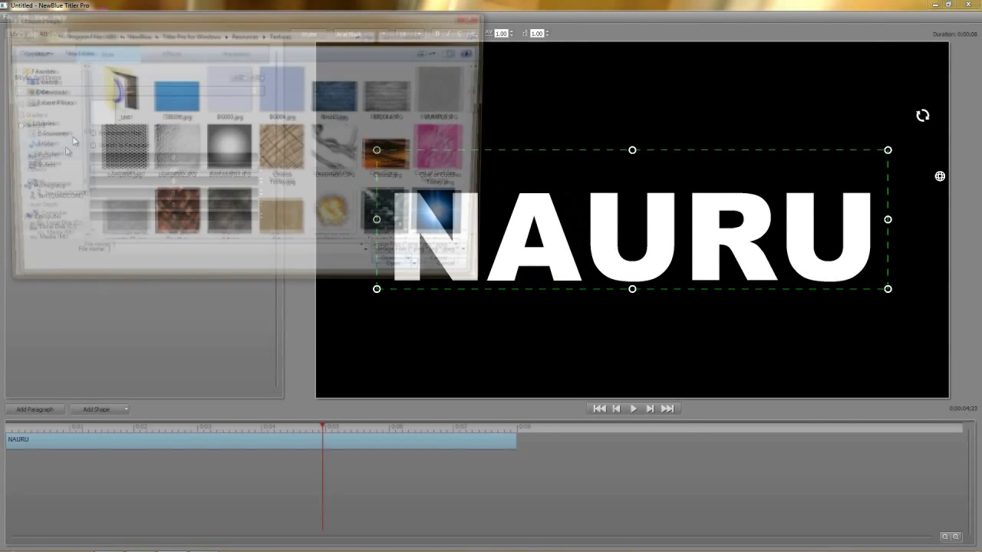
{"action": "left_click", "coordinate": [44, 159]}
{"action": "double_click", "coordinate": [277, 193]}
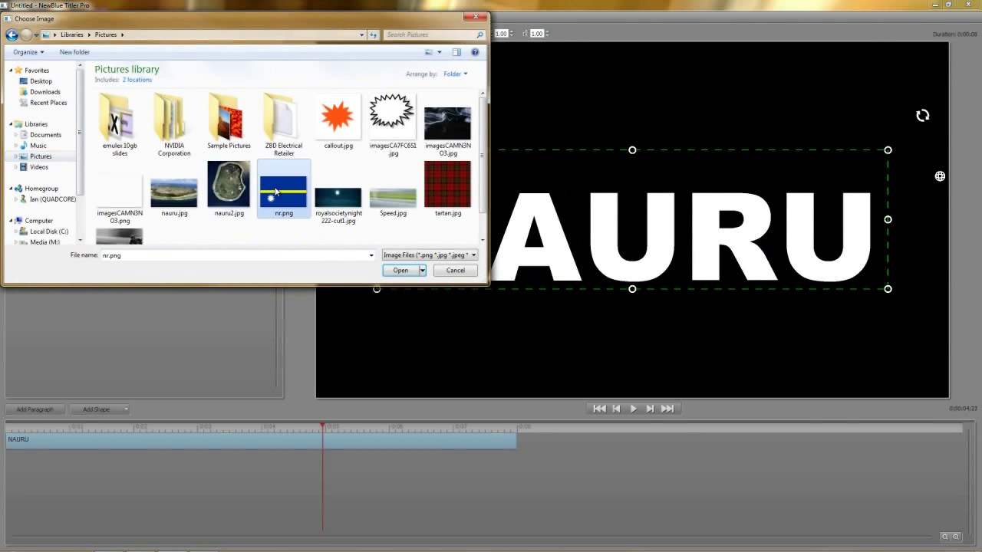
{"action": "left_click", "coordinate": [93, 146]}
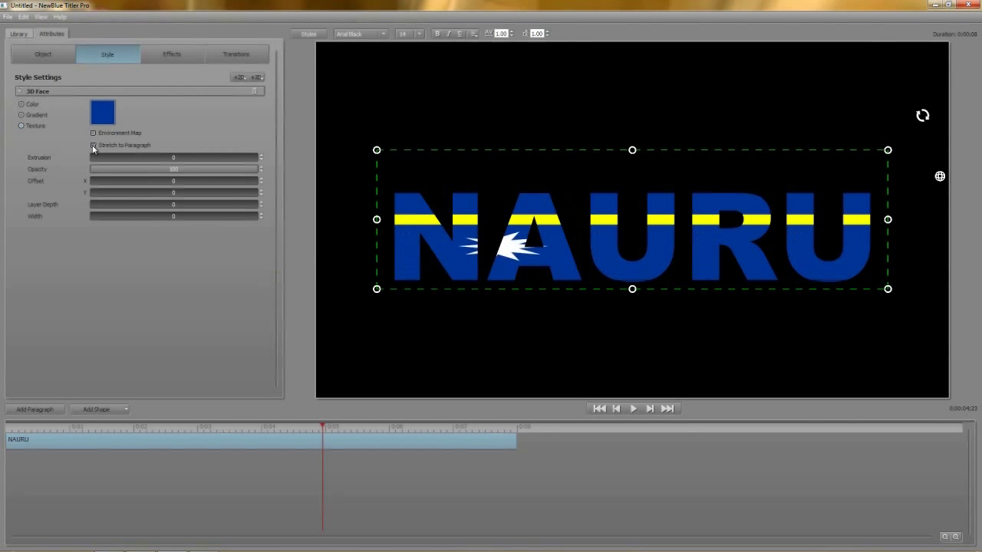
Step: Add a 3D Outline coloured from the flag's yellow stripe, with layer depth 0
{"action": "left_click", "coordinate": [264, 88]}
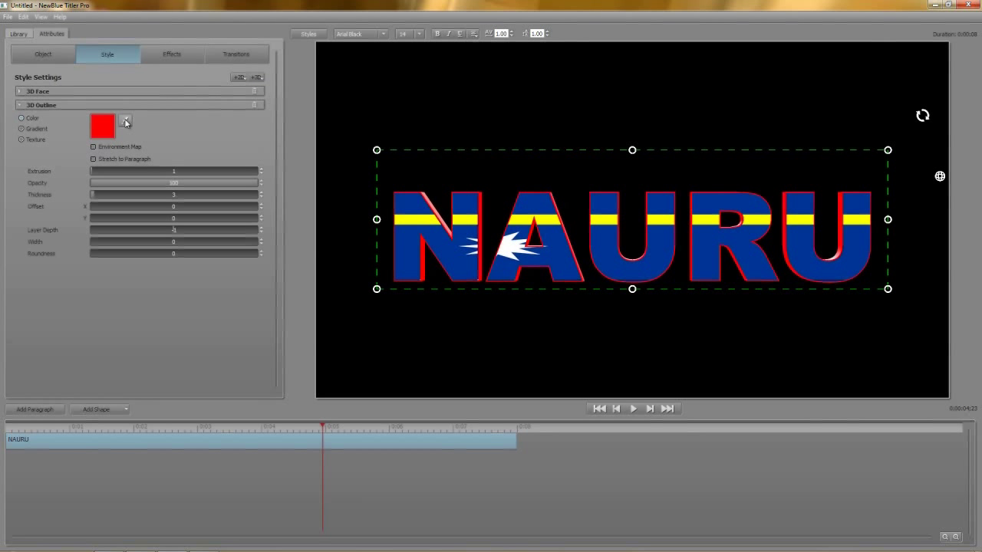
{"action": "left_click", "coordinate": [408, 218]}
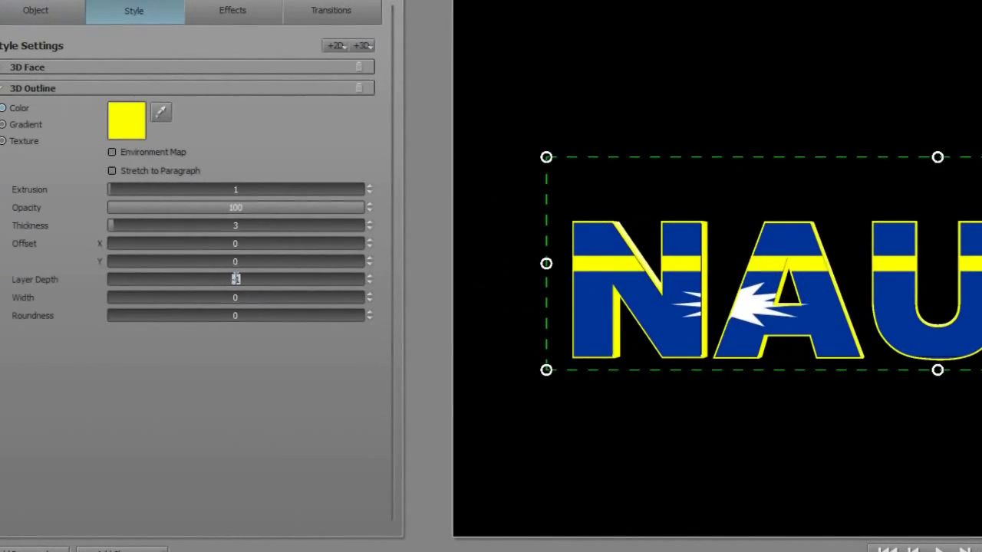
{"action": "type", "text": "0"}
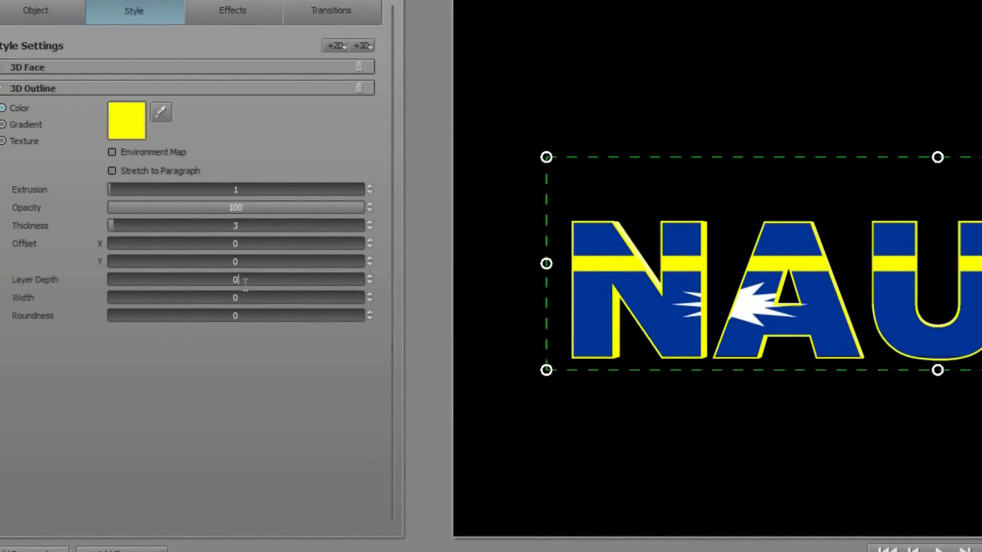
{"action": "key", "text": "Return"}
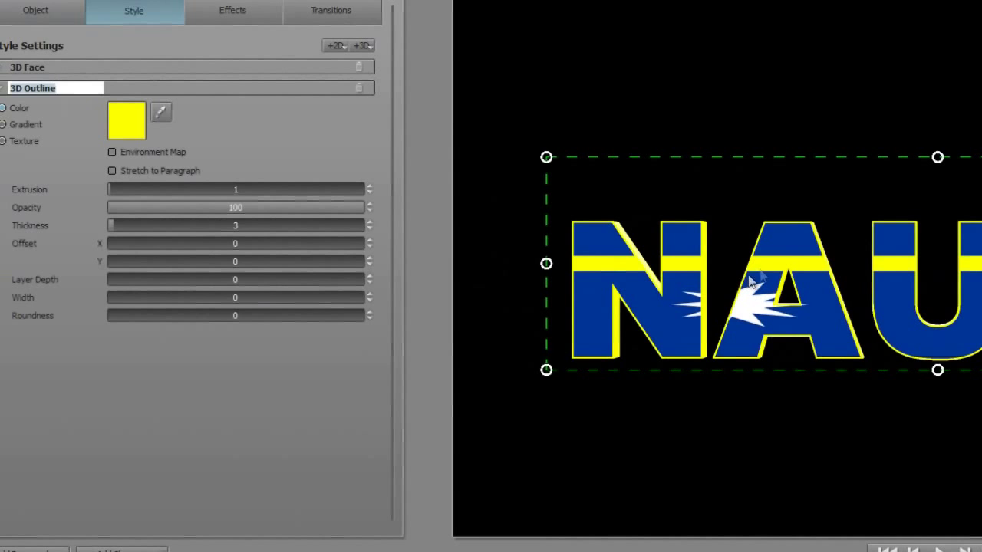
{"action": "key", "text": "End"}
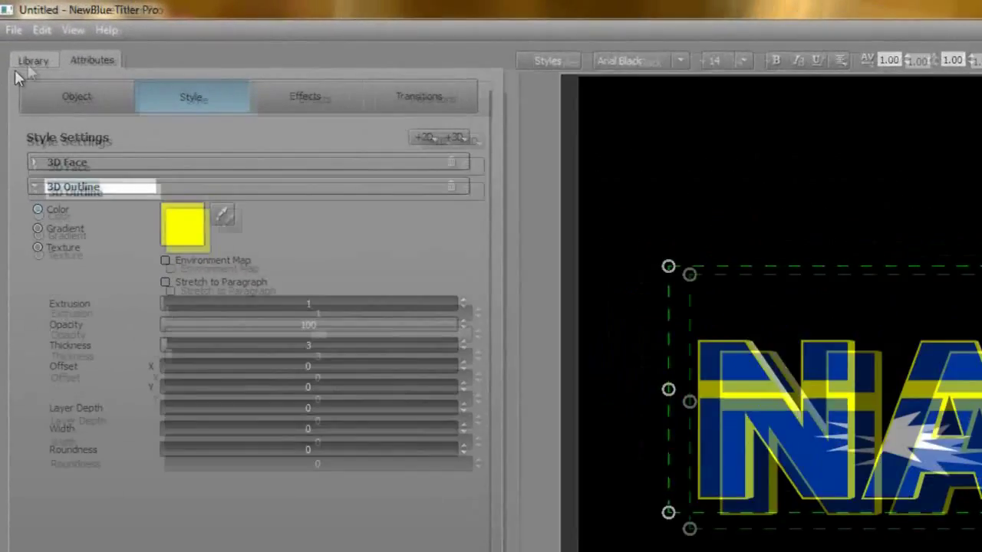
Step: Apply the Rolling Waves Pond Water preset from Motion Effects to NAURU
{"action": "left_click", "coordinate": [18, 33]}
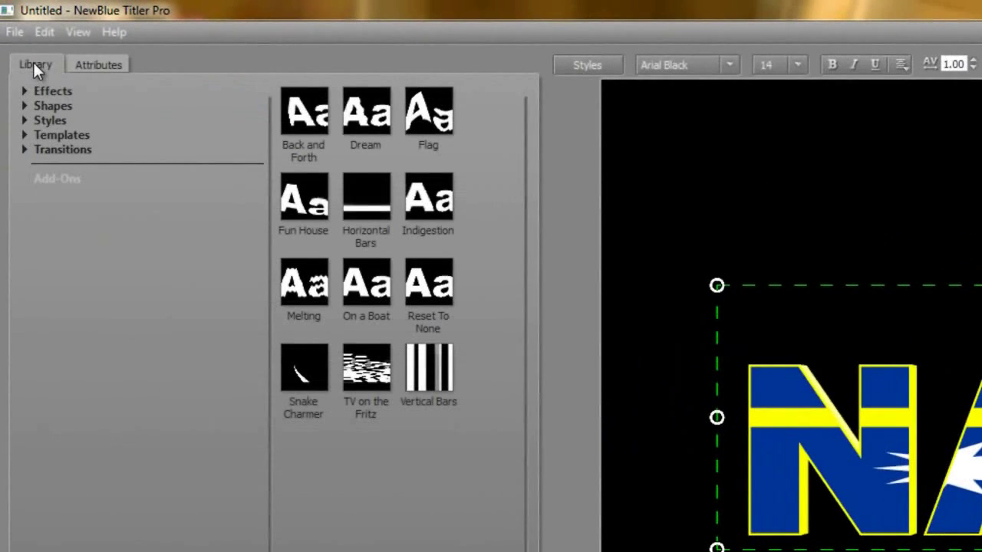
{"action": "left_click", "coordinate": [23, 91]}
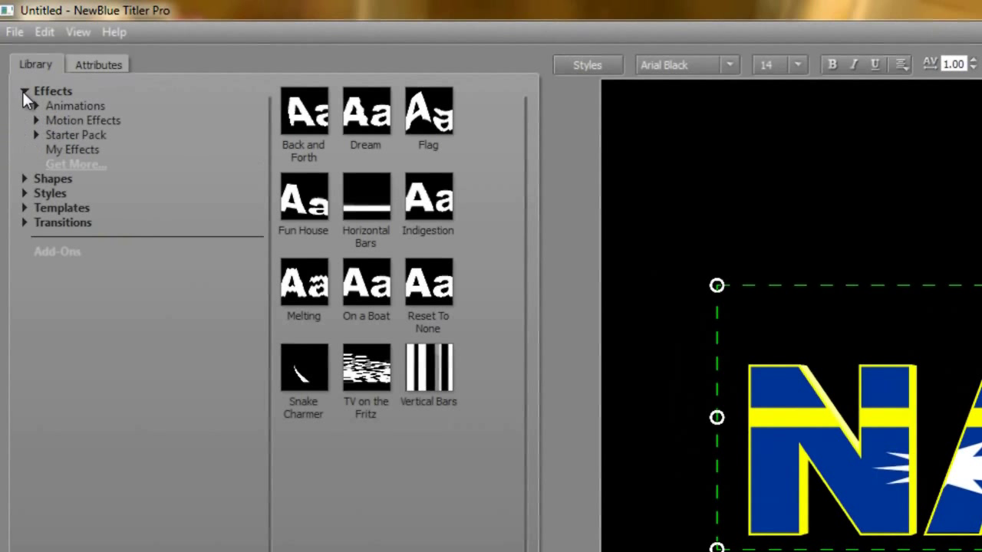
{"action": "left_click", "coordinate": [36, 120]}
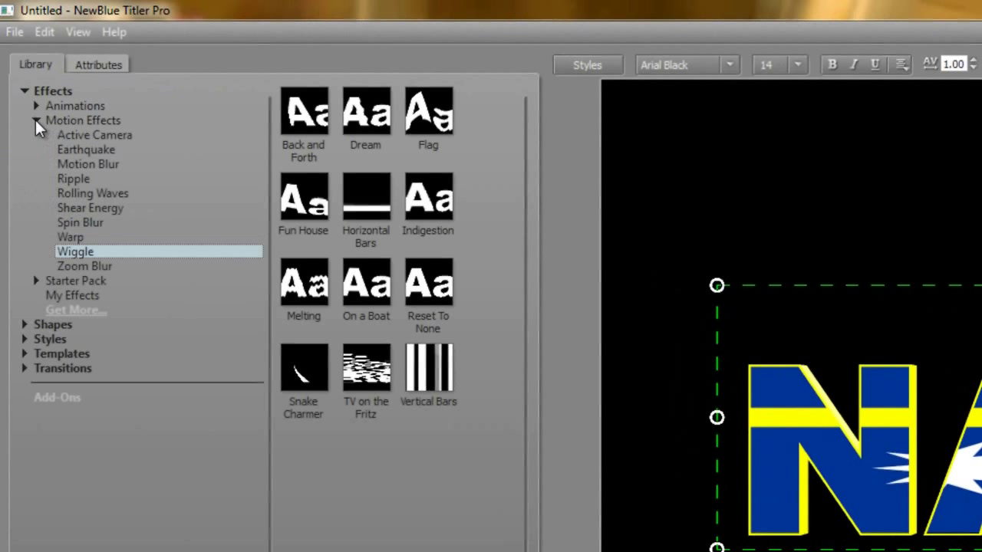
{"action": "left_click", "coordinate": [80, 195]}
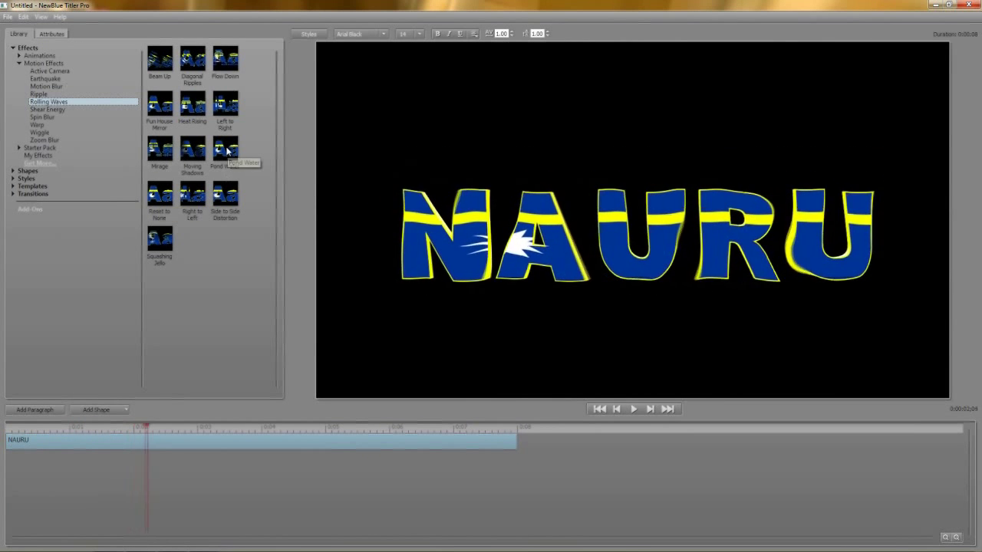
{"action": "double_click", "coordinate": [225, 167]}
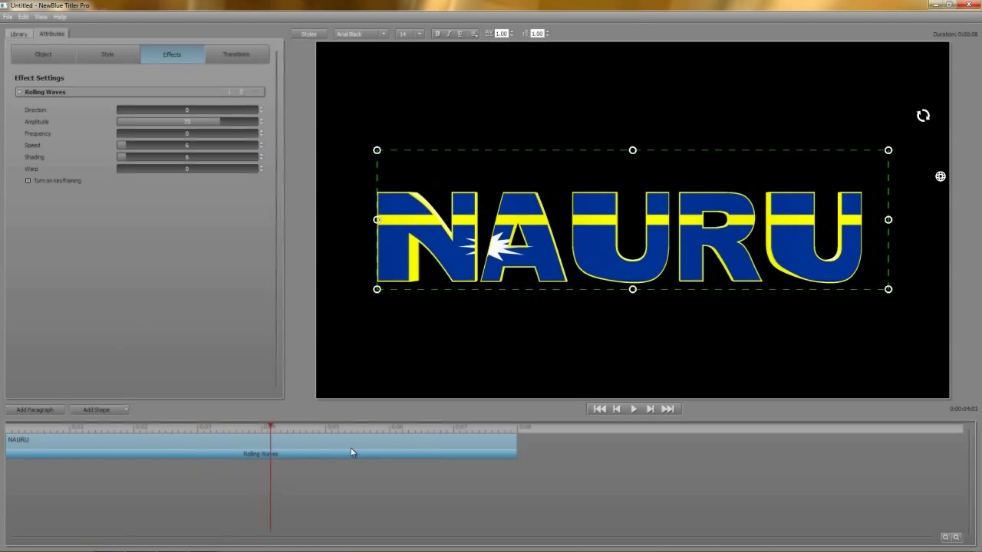
Step: Play the title, then set wave amplitude to 25.3 and speed to 50.2
{"action": "left_click", "coordinate": [633, 409]}
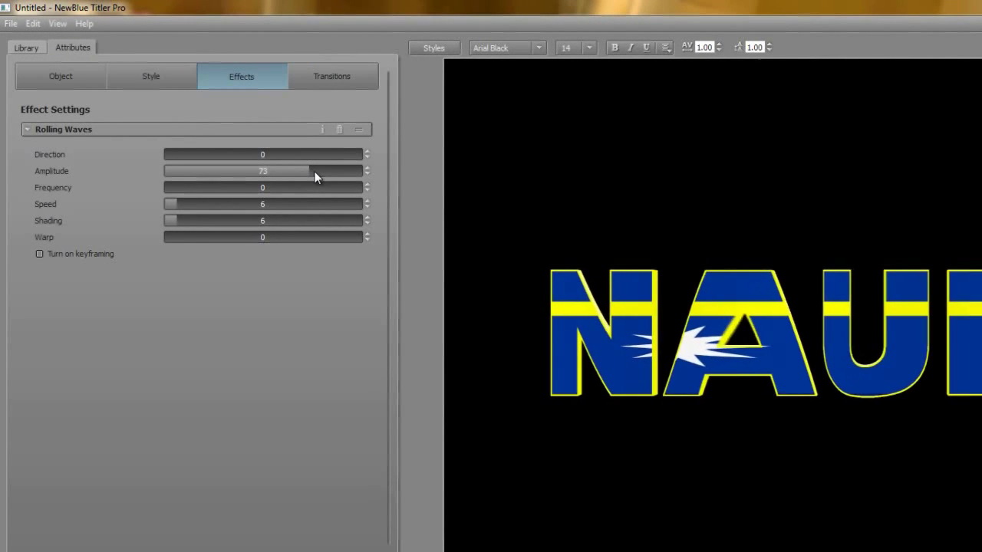
{"action": "left_click_drag", "start_coordinate": [314, 176], "coordinate": [124, 181]}
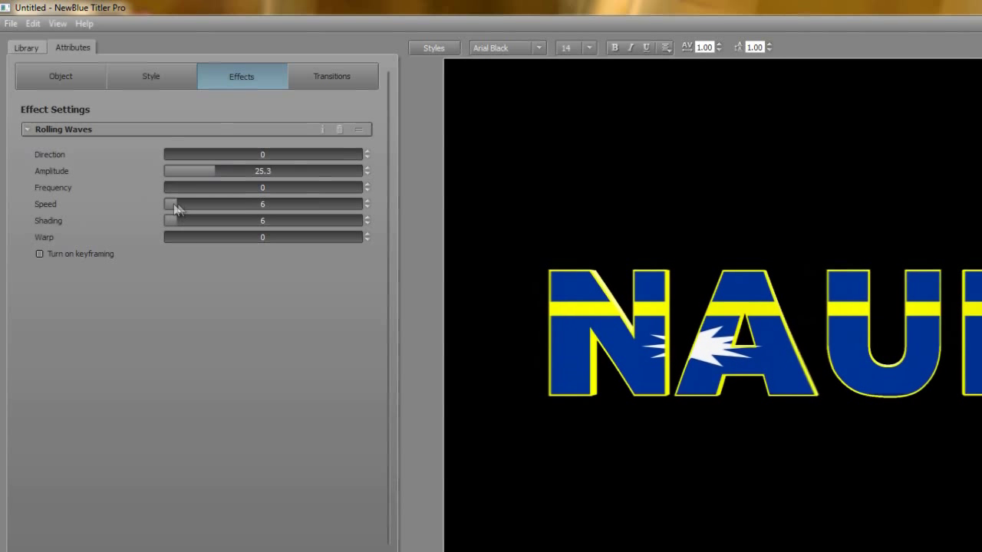
{"action": "left_click_drag", "start_coordinate": [225, 204], "coordinate": [279, 202]}
{"action": "left_click", "coordinate": [278, 203]}
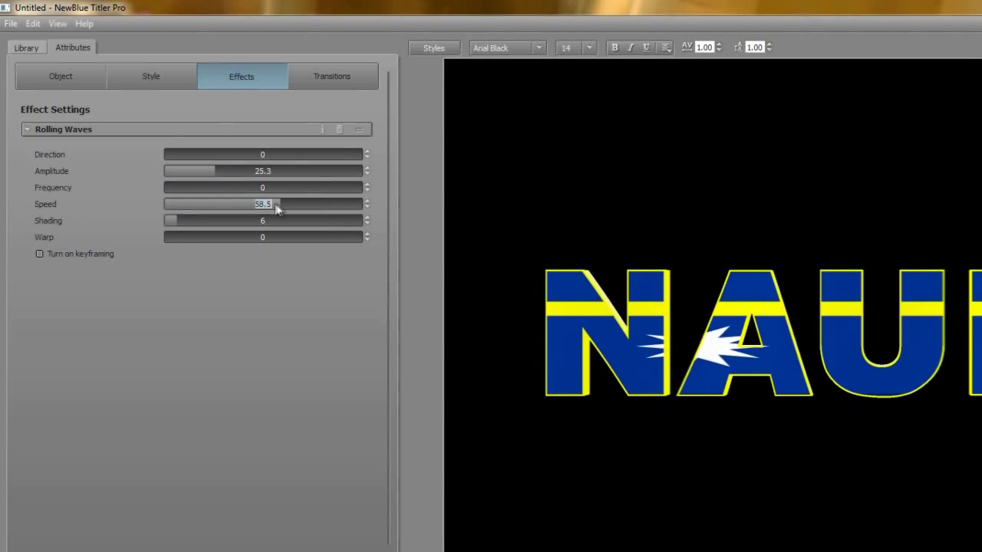
{"action": "left_click_drag", "start_coordinate": [280, 204], "coordinate": [247, 205]}
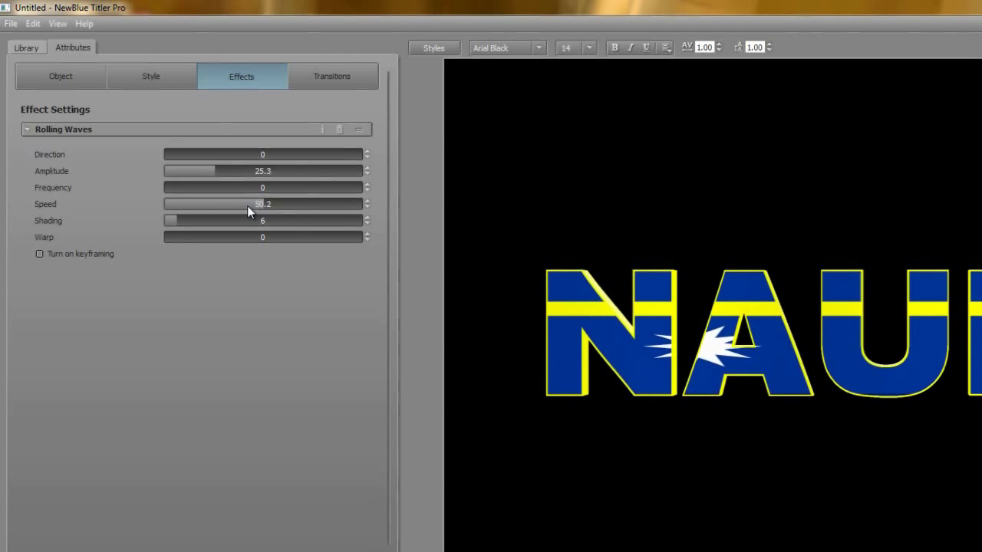
Step: Set wave shading to 21.5, frequency to 2.3 and direction to 337.3
{"action": "left_click_drag", "start_coordinate": [175, 217], "coordinate": [212, 219]}
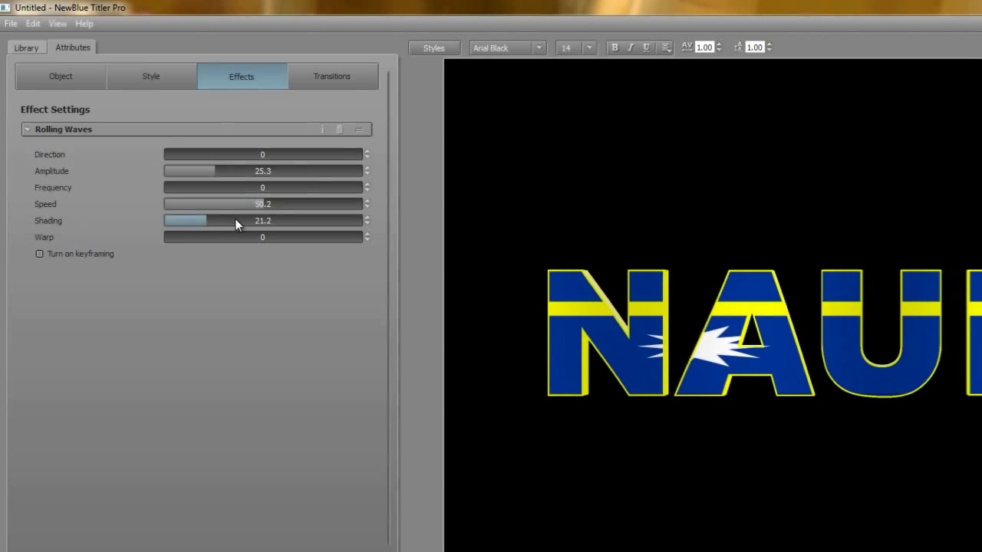
{"action": "left_click_drag", "start_coordinate": [236, 218], "coordinate": [237, 218]}
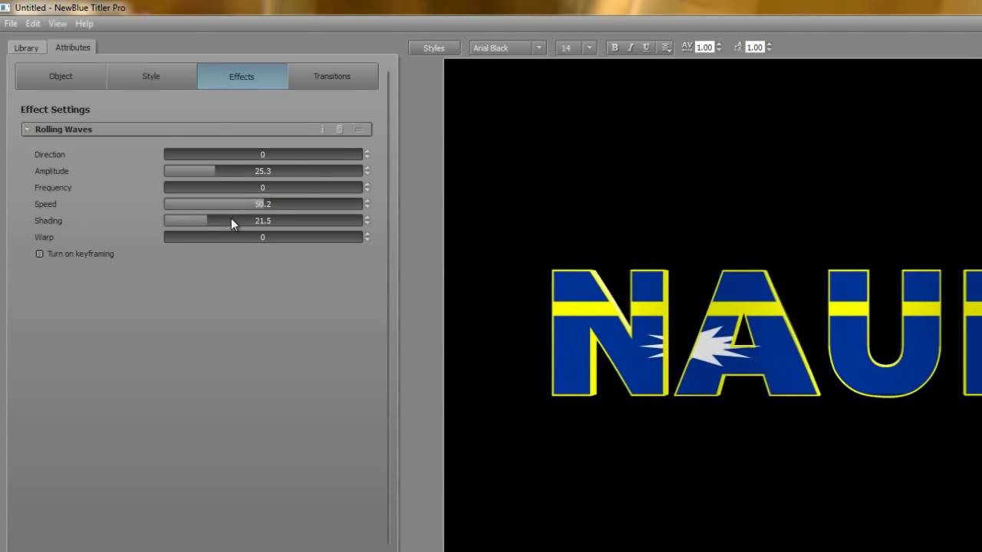
{"action": "left_click_drag", "start_coordinate": [166, 186], "coordinate": [175, 189]}
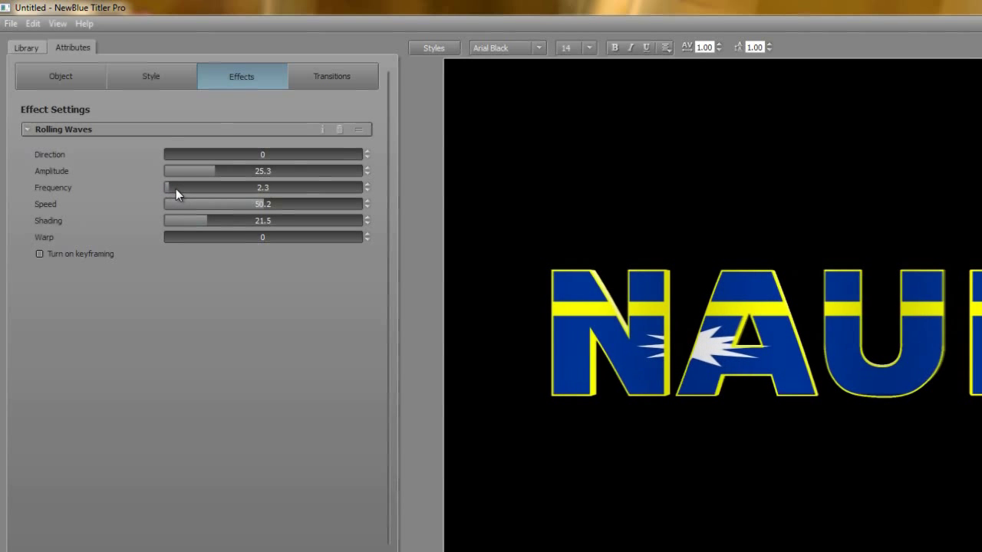
{"action": "left_click_drag", "start_coordinate": [167, 155], "coordinate": [541, 150]}
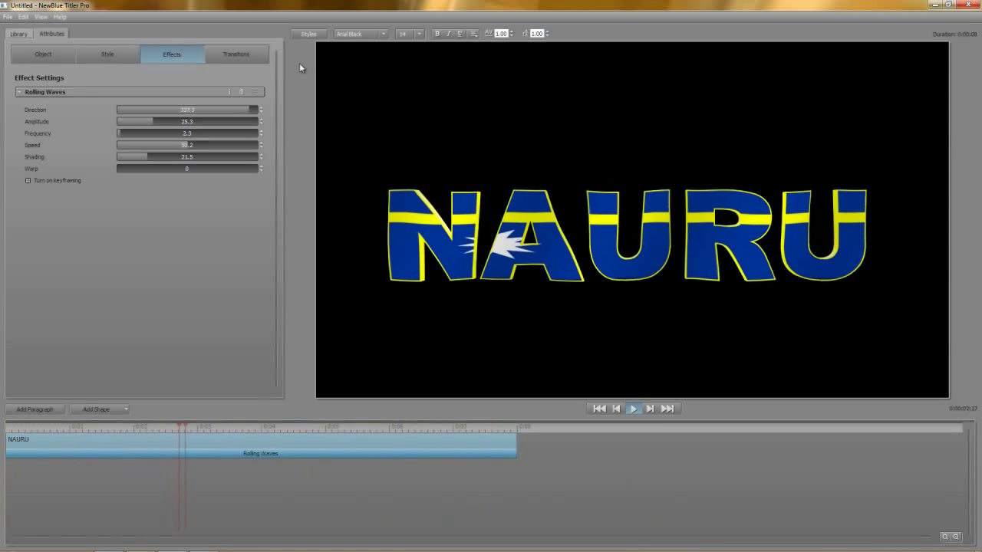
Step: Create a new project without saving NAURU and enter the text LIGHTHOUSE
{"action": "left_click", "coordinate": [7, 16]}
{"action": "left_click", "coordinate": [13, 31]}
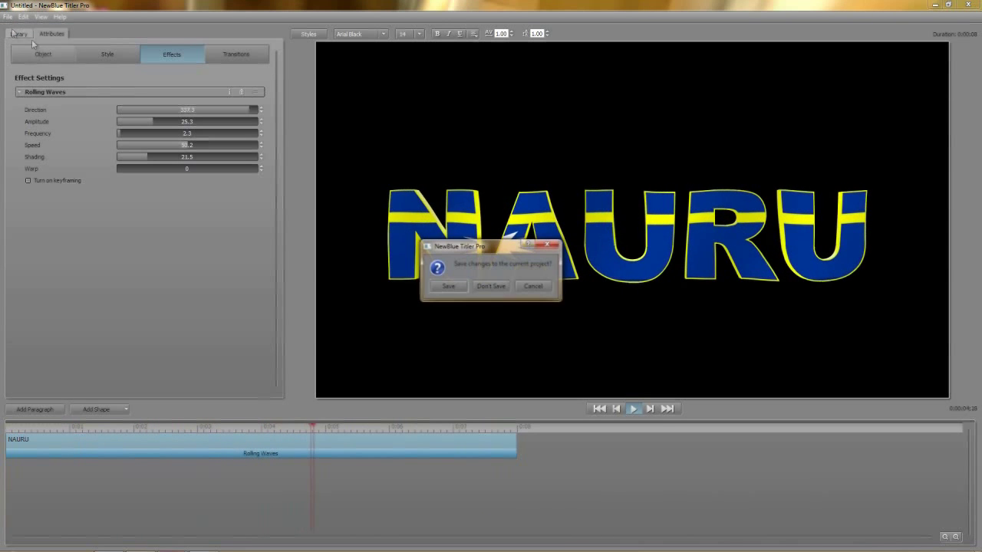
{"action": "left_click", "coordinate": [488, 288]}
{"action": "type", "text": "LIGHTHOUSE"}
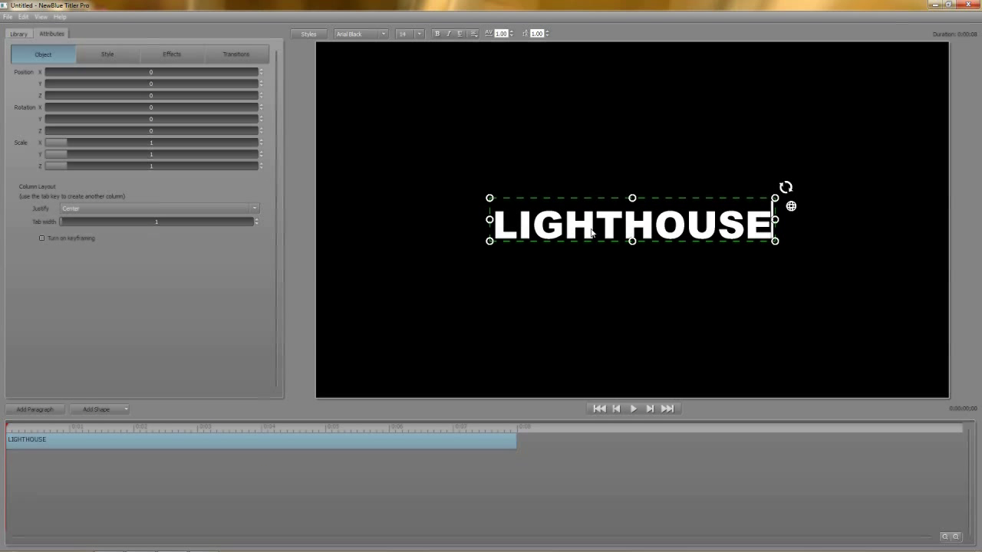
Step: Scale LIGHTHOUSE to 1.2 and add an ellipse scaled to 4.6
{"action": "left_click_drag", "start_coordinate": [763, 199], "coordinate": [796, 184]}
{"action": "left_click", "coordinate": [685, 277]}
{"action": "left_click", "coordinate": [108, 410]}
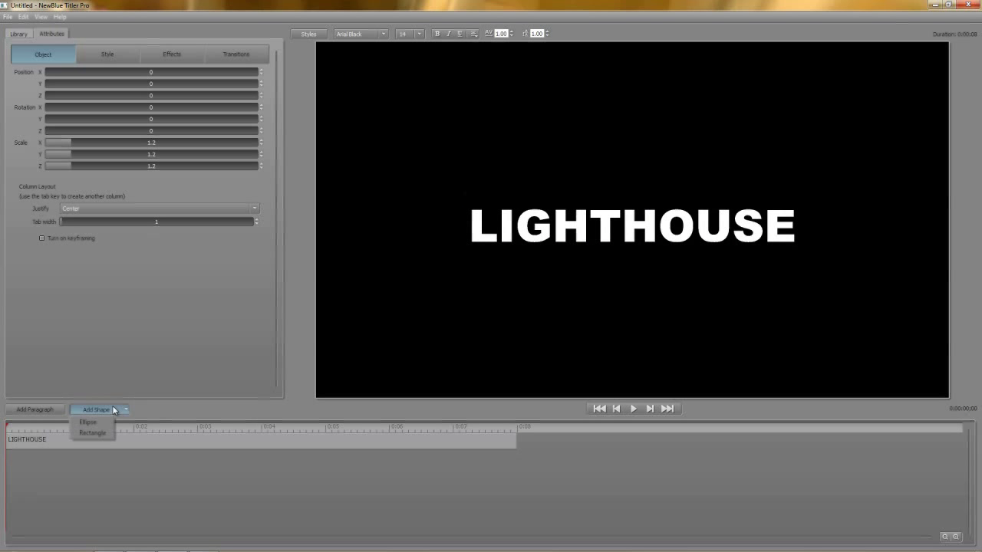
{"action": "left_click", "coordinate": [89, 422]}
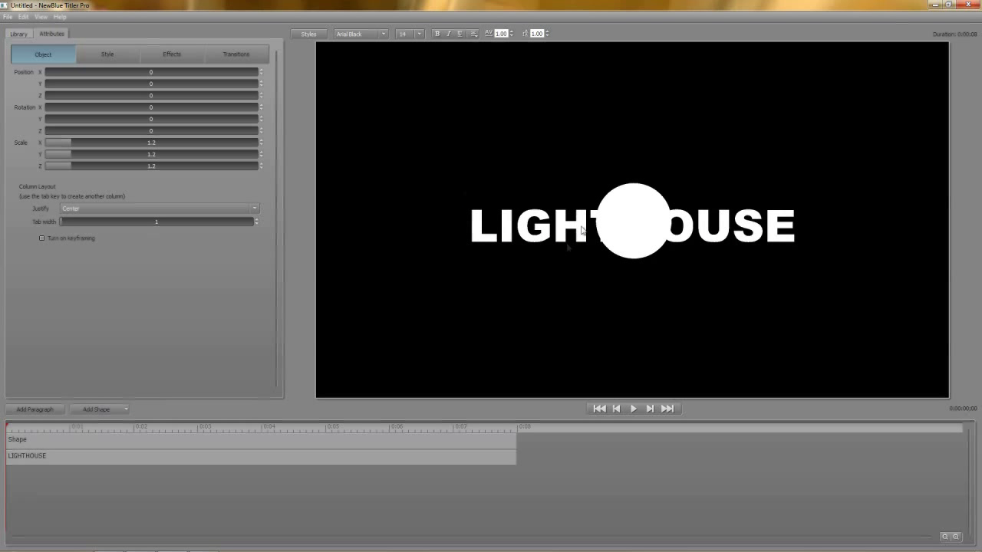
{"action": "left_click", "coordinate": [620, 218]}
{"action": "left_click", "coordinate": [631, 197]}
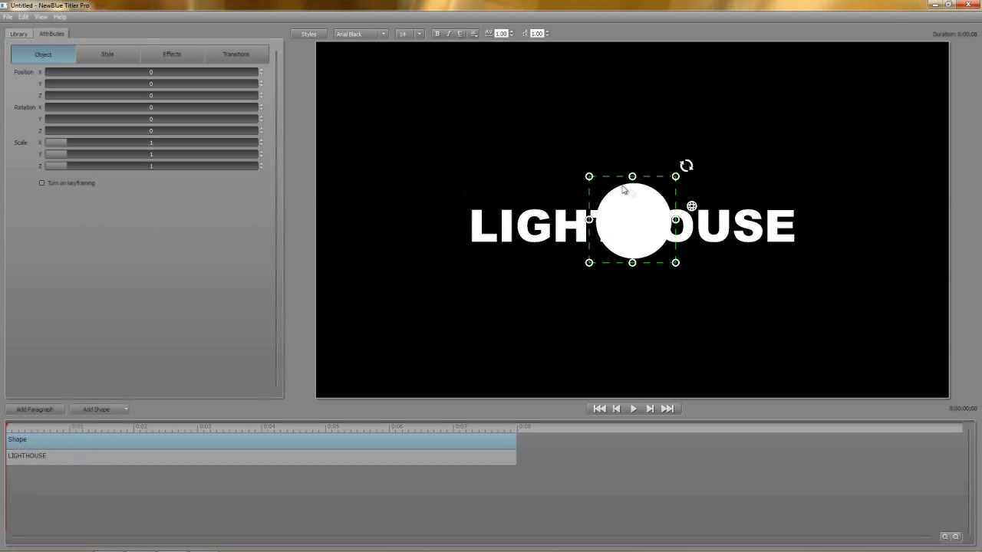
{"action": "left_click_drag", "start_coordinate": [584, 174], "coordinate": [412, 87]}
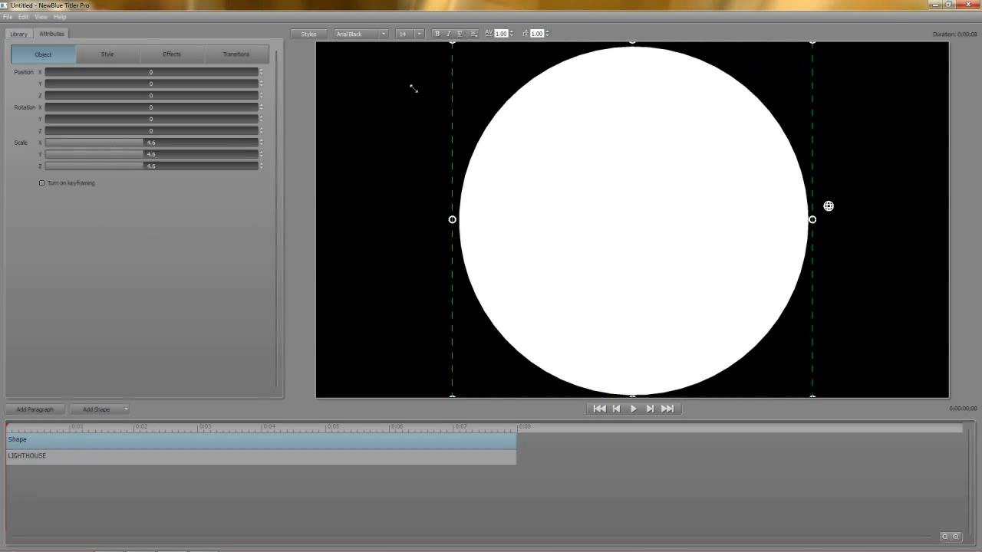
Step: Colour the circle dark red and move it below LIGHTHOUSE in the layer order
{"action": "left_click", "coordinate": [110, 52]}
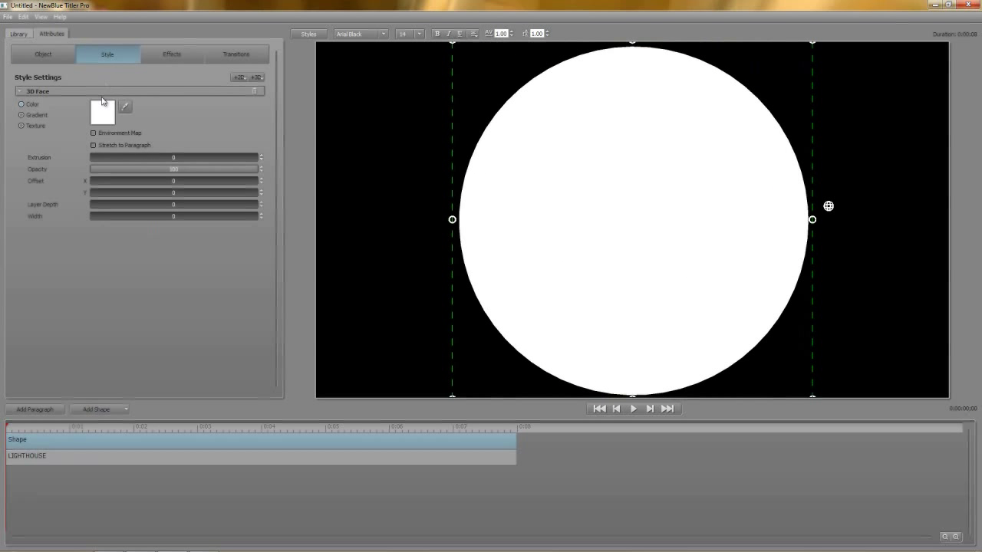
{"action": "left_click", "coordinate": [100, 115]}
{"action": "left_click", "coordinate": [388, 205]}
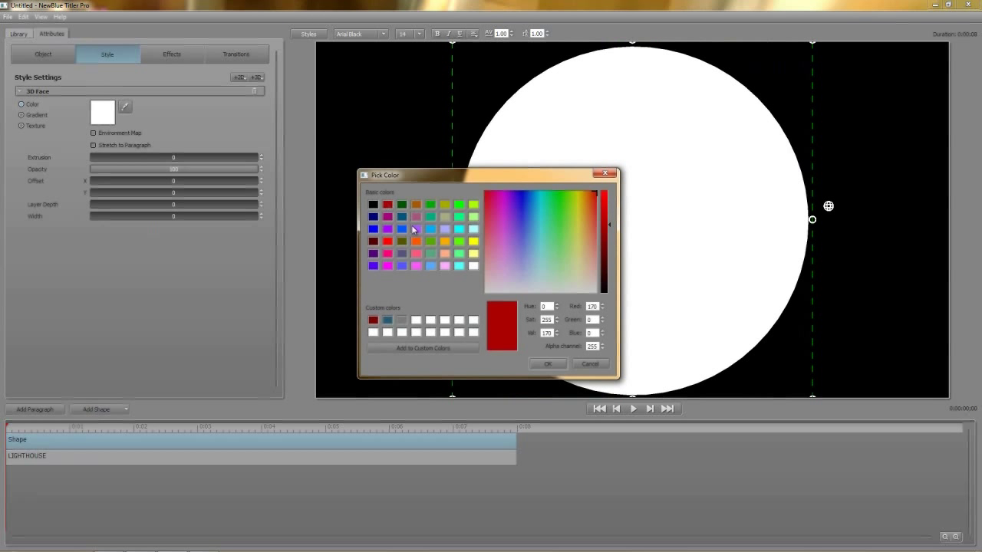
{"action": "left_click", "coordinate": [545, 361]}
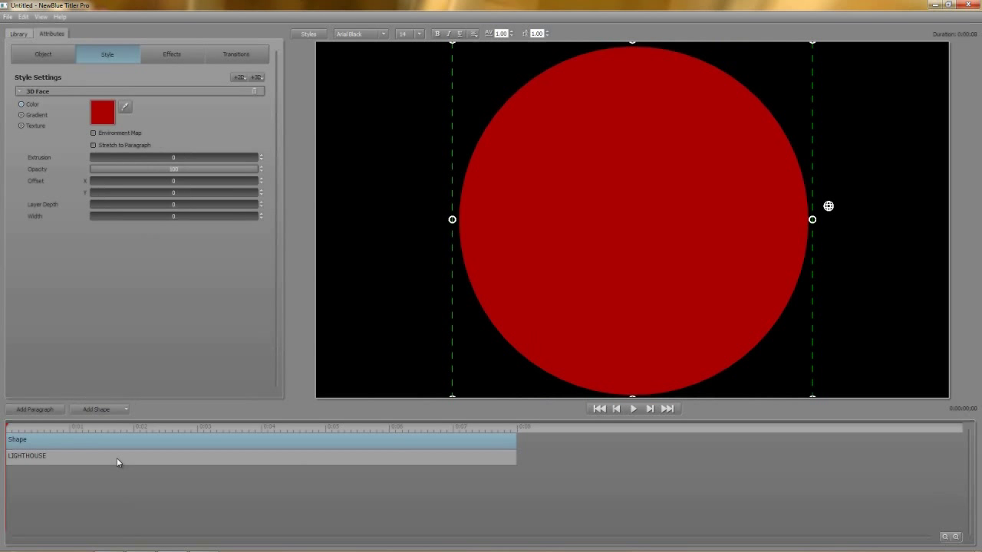
{"action": "left_click_drag", "start_coordinate": [123, 440], "coordinate": [125, 472]}
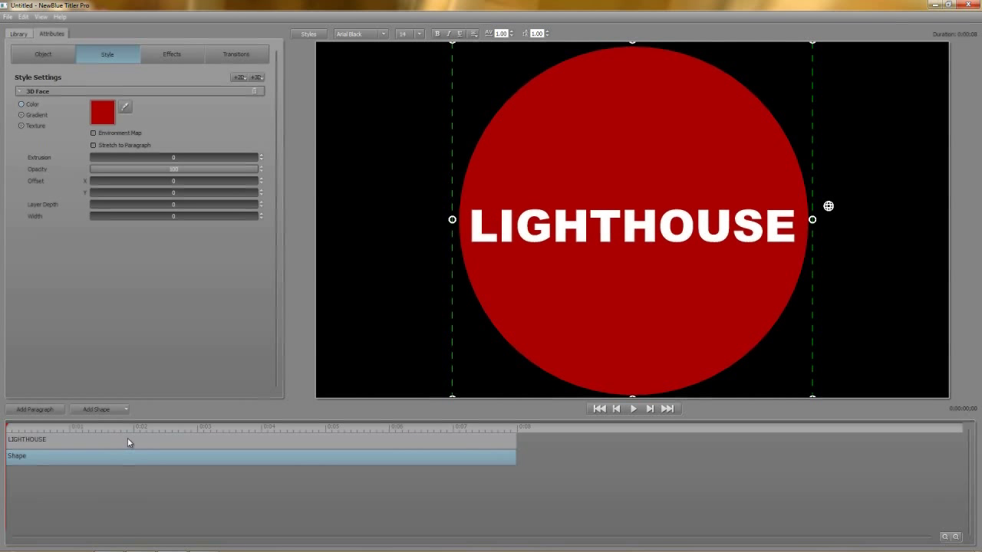
{"action": "left_click", "coordinate": [129, 442]}
Step: Apply the Horizontal Blur preset to LIGHTHOUSE with Blur 100 and Angle 0
{"action": "left_click", "coordinate": [20, 35]}
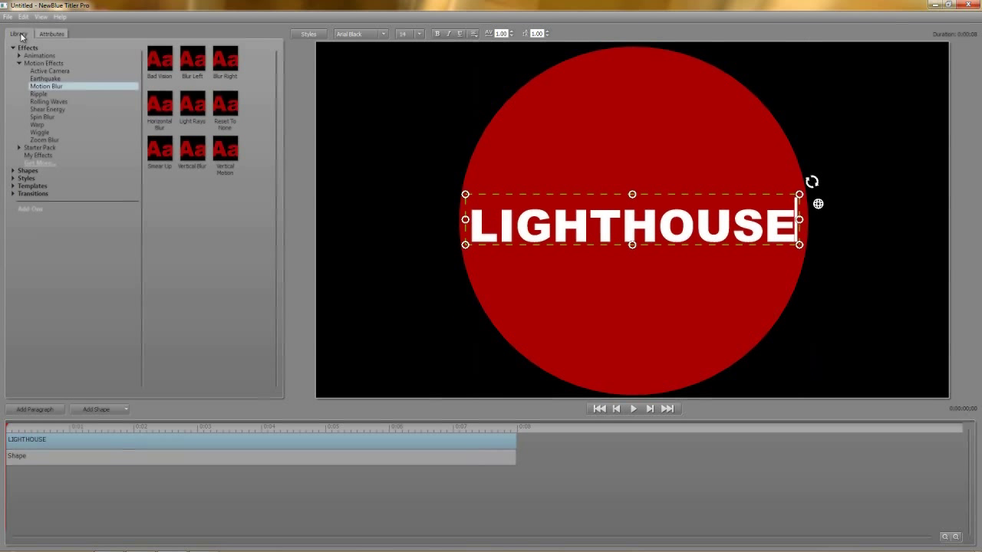
{"action": "double_click", "coordinate": [160, 105]}
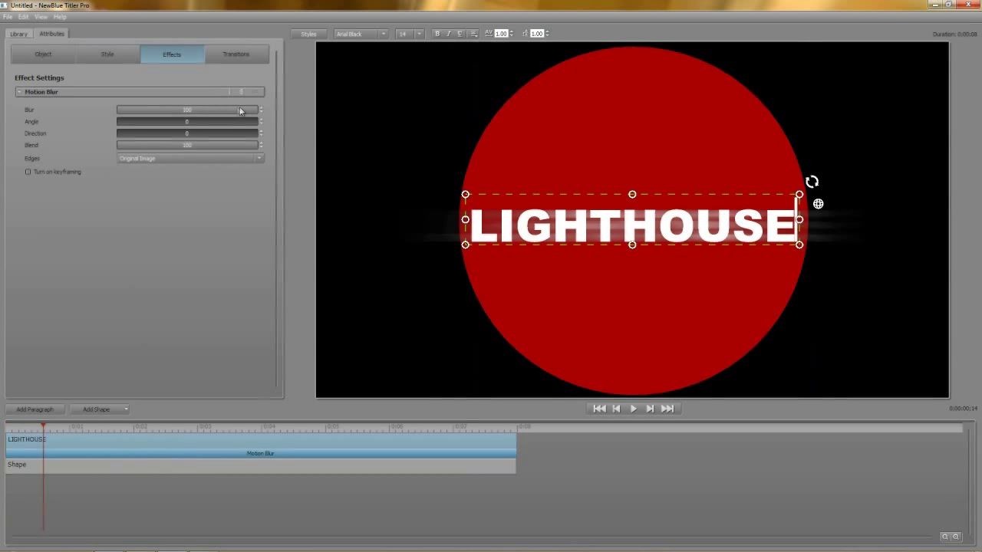
{"action": "mouse_move", "coordinate": [240, 111]}
{"action": "left_mouse_down"}
{"action": "mouse_move", "coordinate": [116, 112]}
{"action": "mouse_move", "coordinate": [259, 112]}
{"action": "left_mouse_up"}
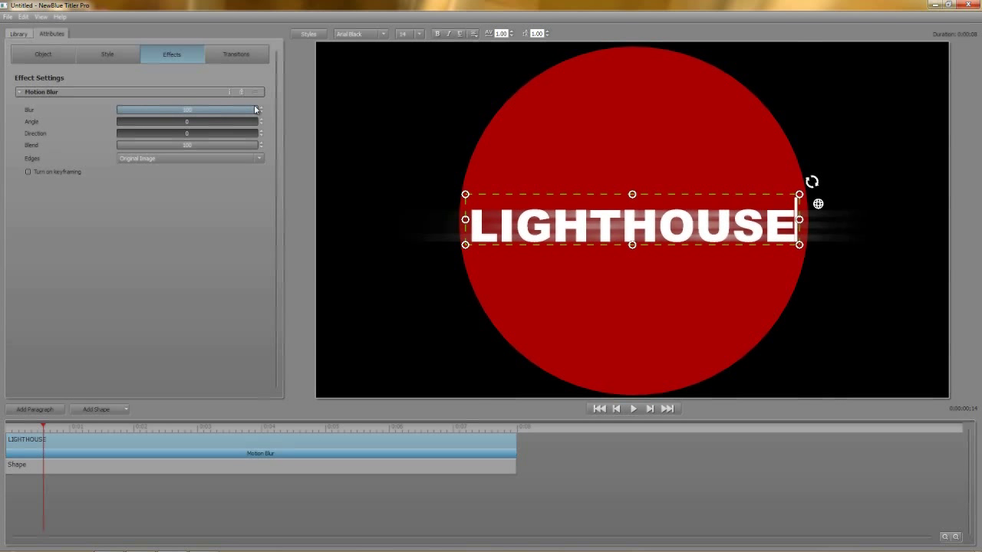
{"action": "mouse_move", "coordinate": [146, 121]}
{"action": "left_mouse_down"}
{"action": "mouse_move", "coordinate": [127, 125]}
{"action": "mouse_move", "coordinate": [261, 133]}
{"action": "mouse_move", "coordinate": [95, 141]}
{"action": "mouse_move", "coordinate": [212, 134]}
{"action": "mouse_move", "coordinate": [132, 141]}
{"action": "left_mouse_up"}
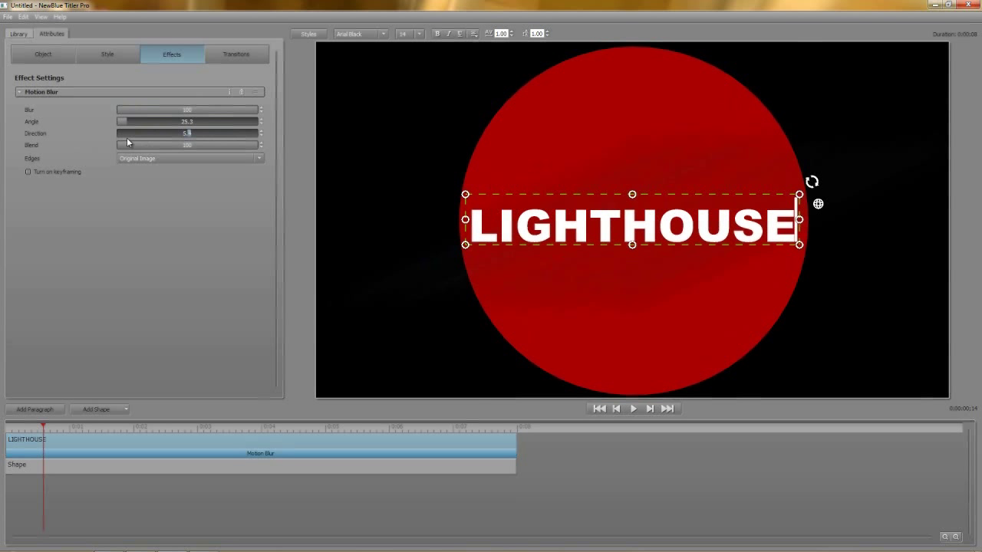
{"action": "left_click_drag", "start_coordinate": [127, 125], "coordinate": [240, 152]}
Step: Set the motion blur Edges to Original Image after briefly trying Blank
{"action": "left_click", "coordinate": [230, 158]}
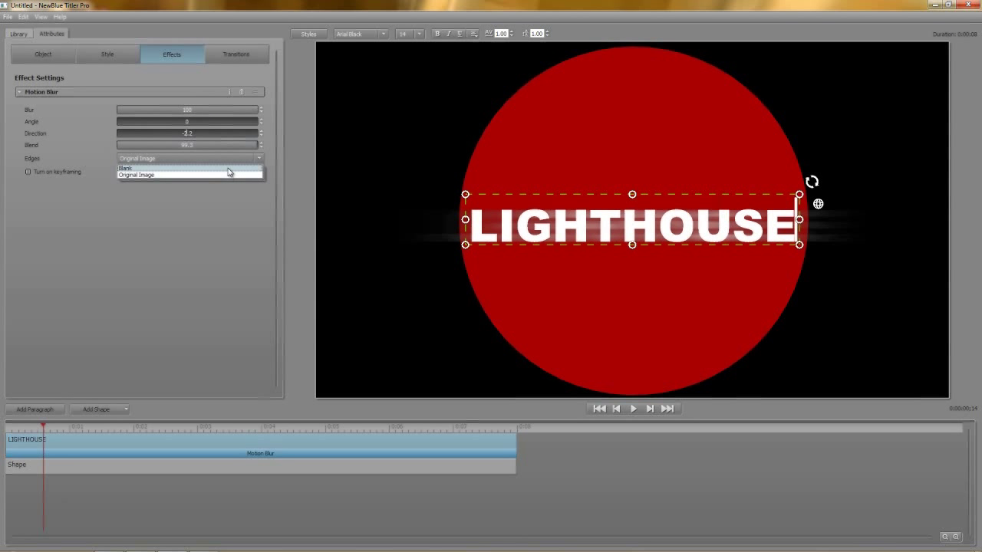
{"action": "left_click", "coordinate": [228, 168]}
{"action": "left_click", "coordinate": [258, 158]}
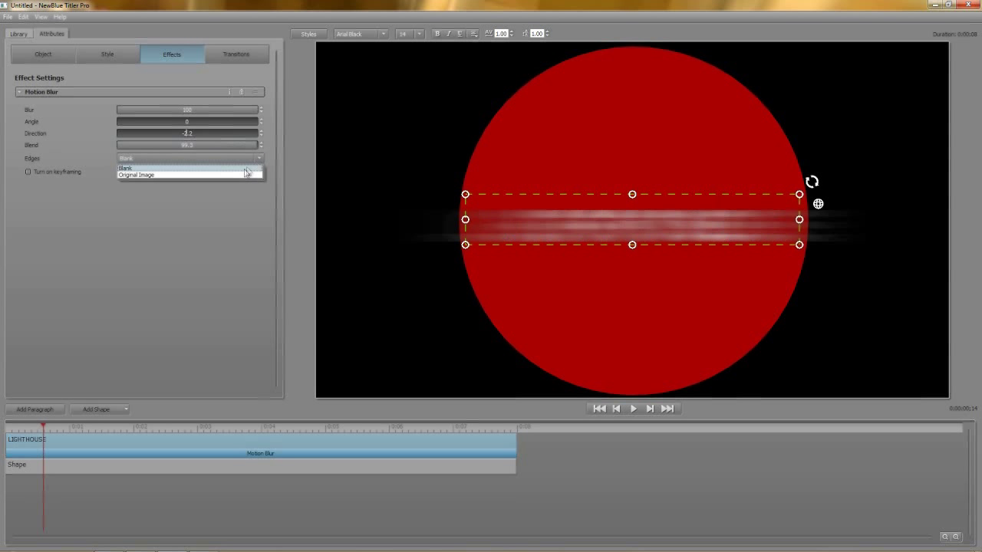
{"action": "left_click", "coordinate": [239, 174]}
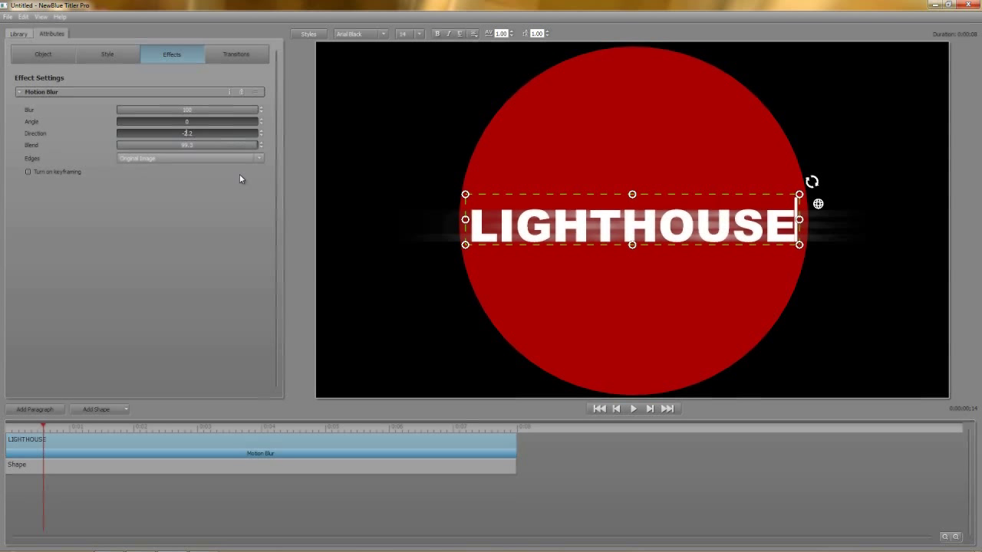
Step: Turn on motion blur keyframing and, at about 0:00:03:23, set Angle 90 and Direction 100
{"action": "left_click", "coordinate": [29, 173]}
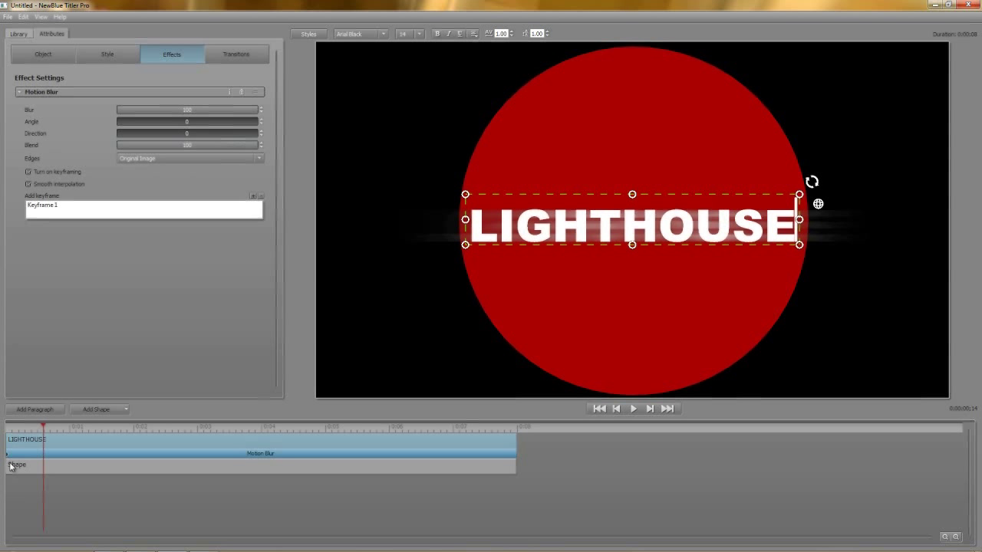
{"action": "left_click_drag", "start_coordinate": [43, 430], "coordinate": [174, 424]}
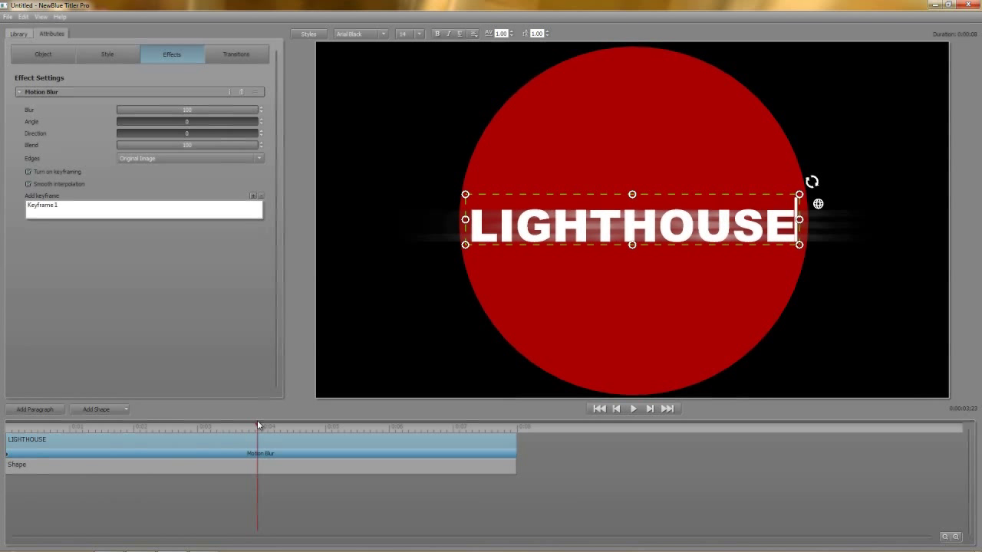
{"action": "left_click_drag", "start_coordinate": [119, 125], "coordinate": [125, 125]}
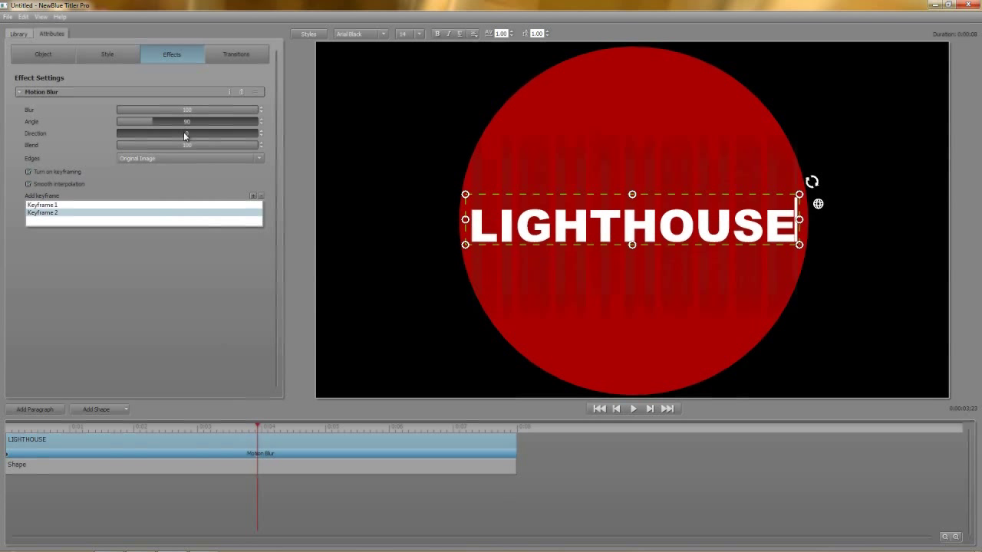
{"action": "left_click", "coordinate": [185, 134]}
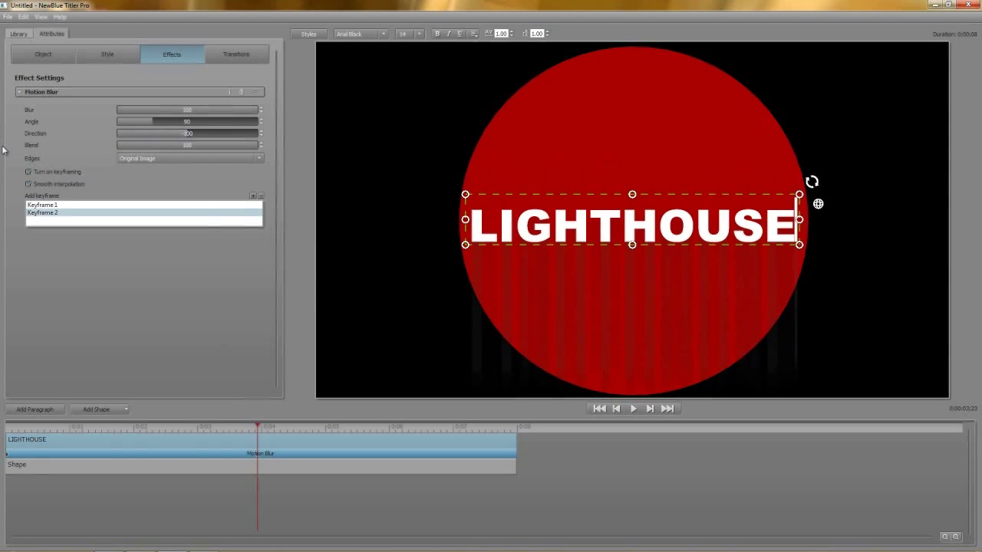
Step: On the last frame, keyframe the blur Direction to 75 and play back the animated blur
{"action": "left_click_drag", "start_coordinate": [259, 428], "coordinate": [585, 418]}
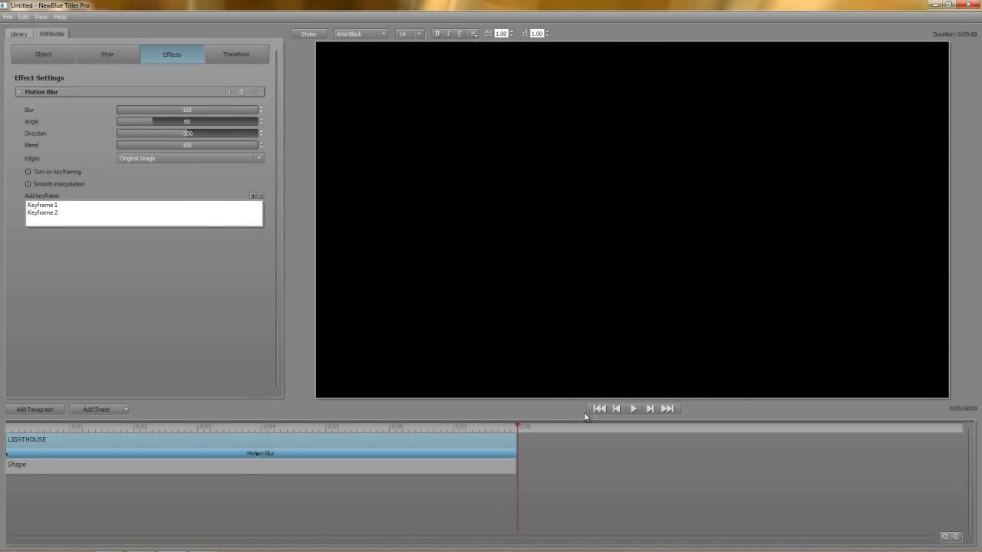
{"action": "left_click_drag", "start_coordinate": [526, 432], "coordinate": [516, 427]}
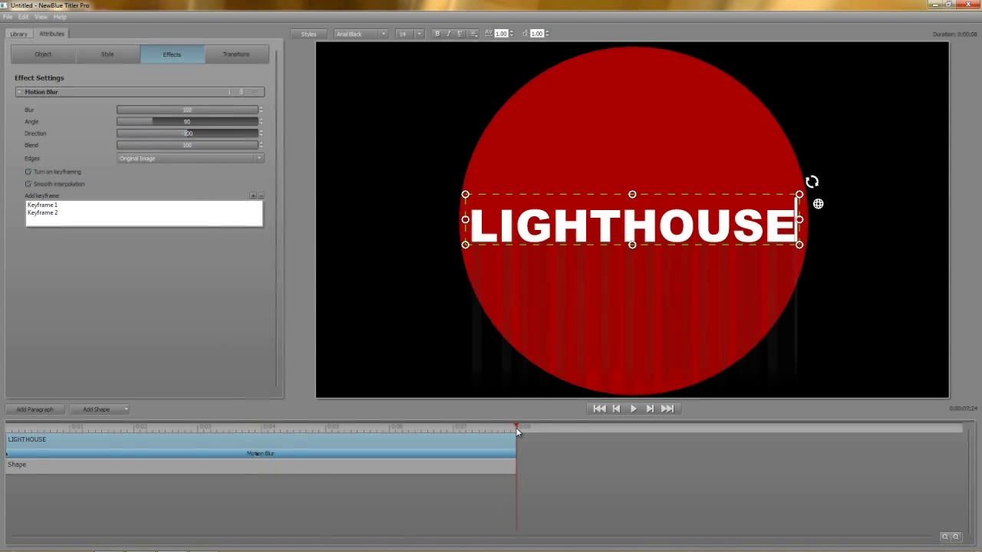
{"action": "left_click", "coordinate": [154, 137]}
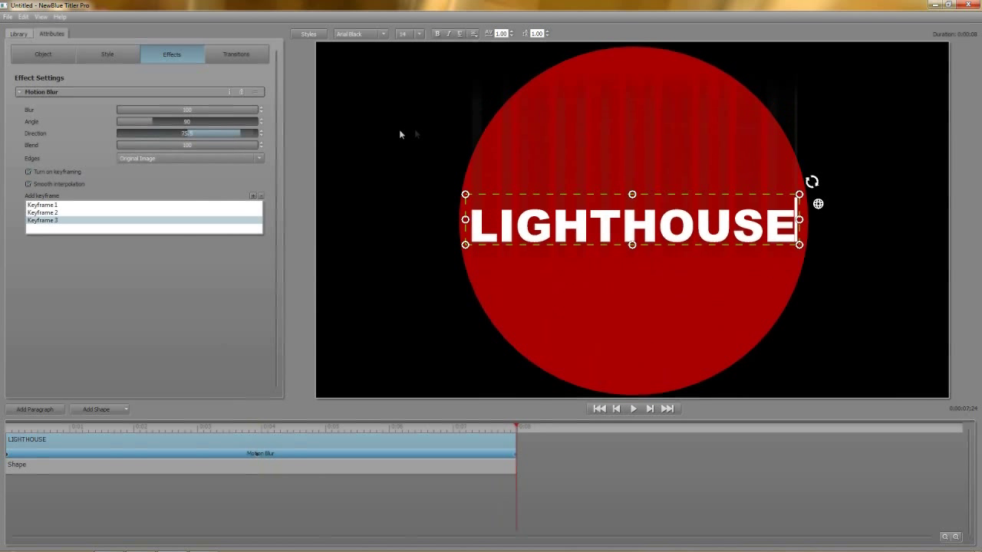
{"action": "left_click", "coordinate": [633, 409]}
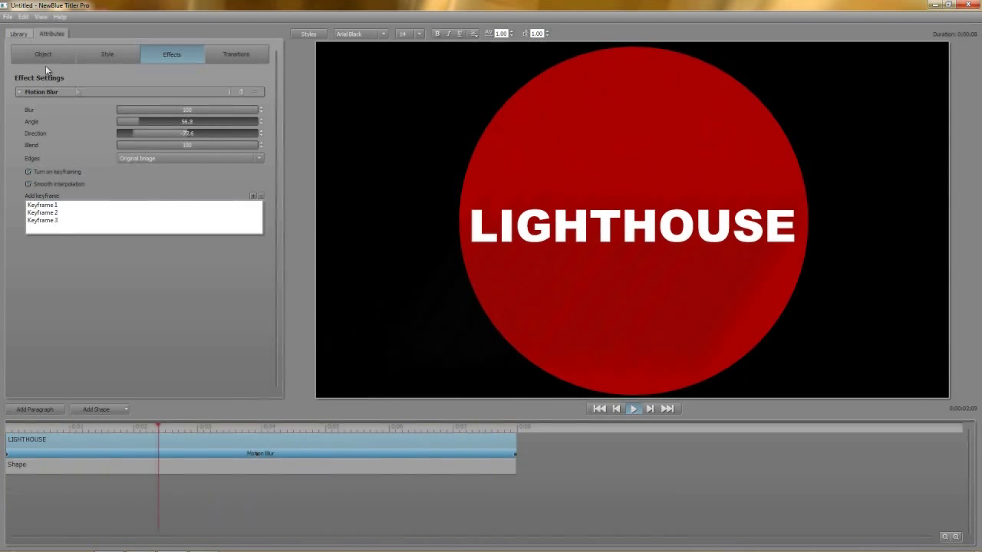
Step: Apply a Motion Blends Shear transition preset to LIGHTHOUSE and move it to the clip's end
{"action": "left_click", "coordinate": [21, 35]}
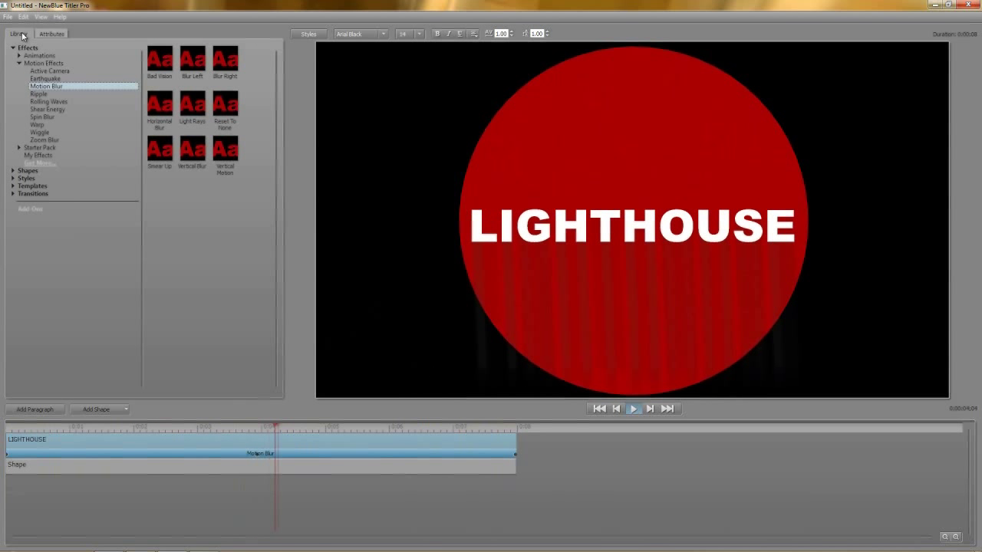
{"action": "left_click", "coordinate": [13, 194]}
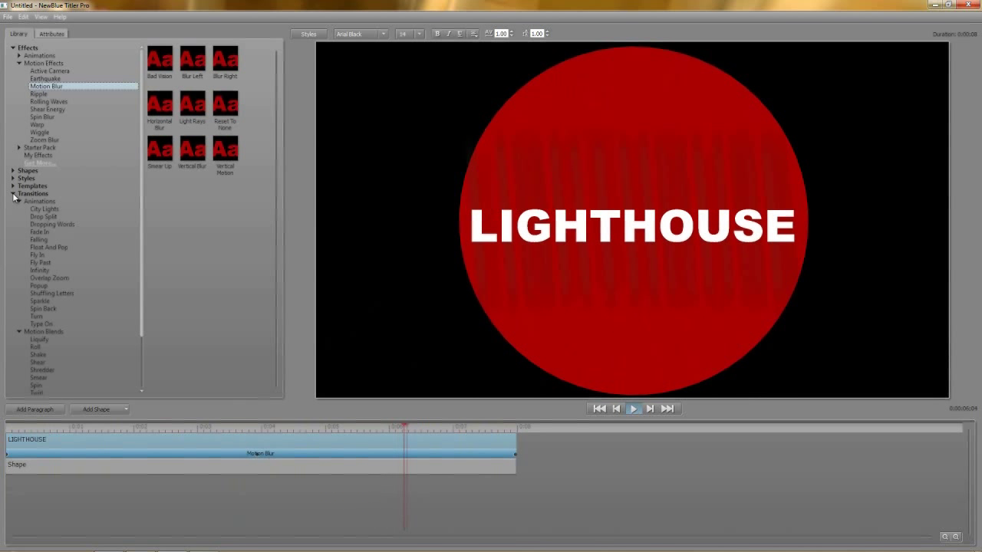
{"action": "left_click", "coordinate": [42, 332]}
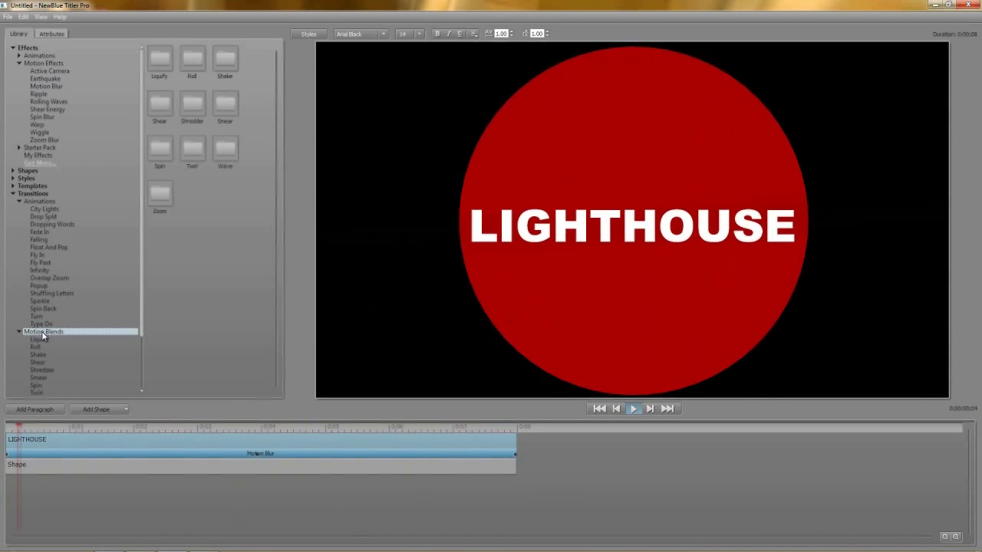
{"action": "scroll", "coordinate": [42, 333], "scroll_direction": "down", "scroll_amount": 2}
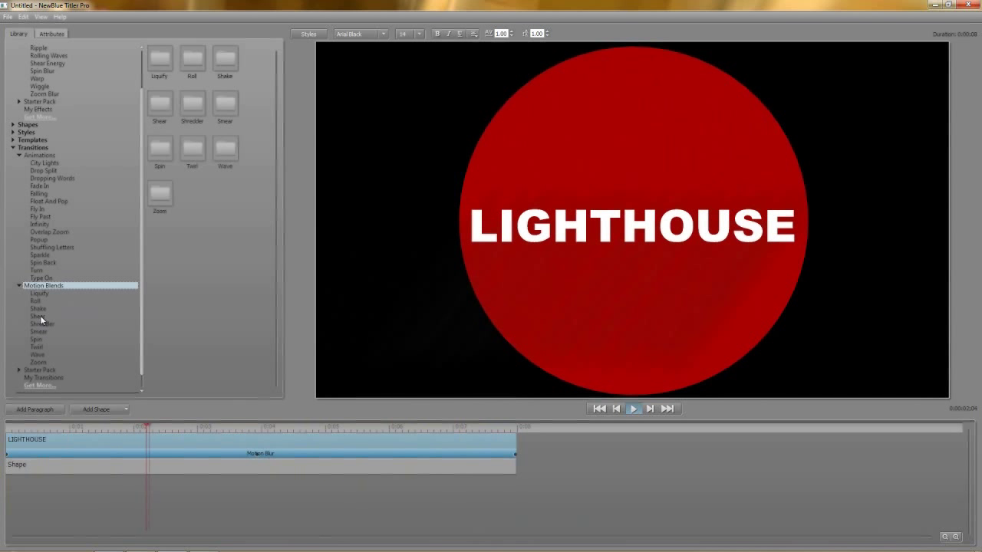
{"action": "left_click", "coordinate": [40, 316]}
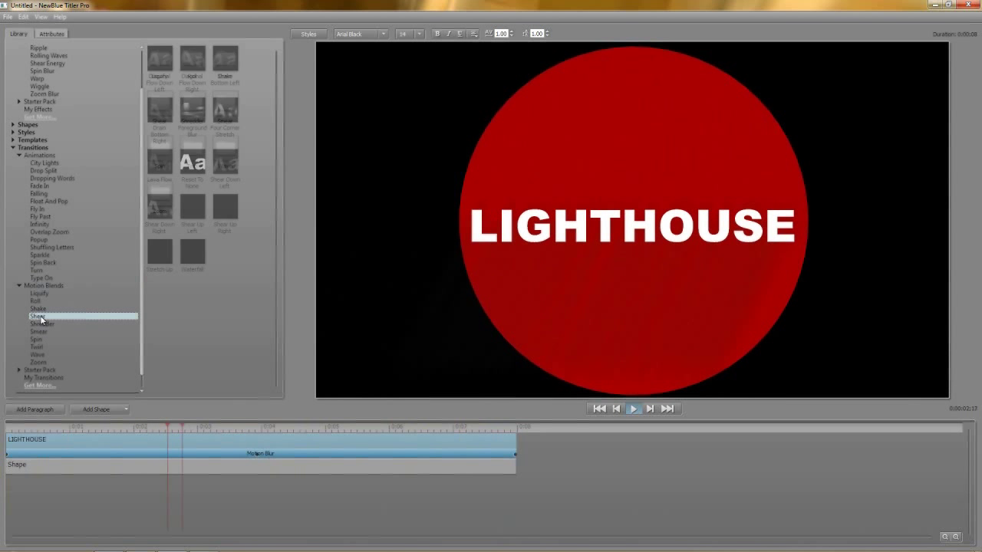
{"action": "double_click", "coordinate": [227, 115]}
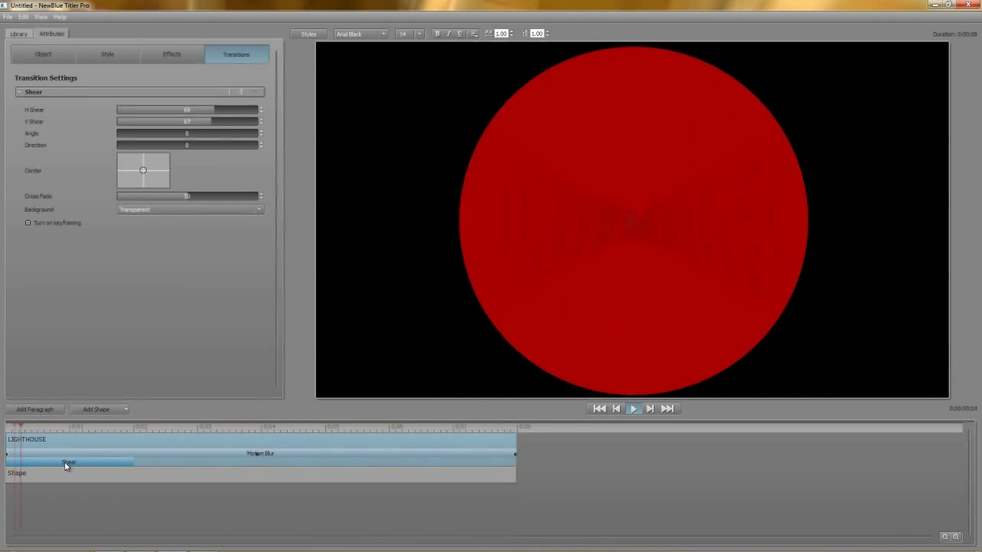
{"action": "left_click_drag", "start_coordinate": [130, 461], "coordinate": [440, 465]}
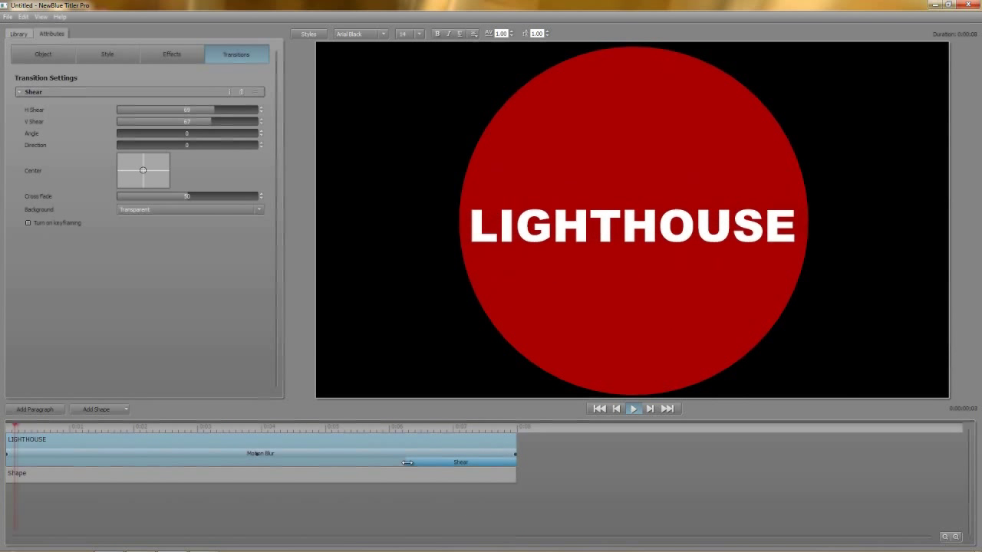
Step: Apply a Fade In transition preset to LIGHTHOUSE and move it toward the clip's end
{"action": "left_click", "coordinate": [18, 34]}
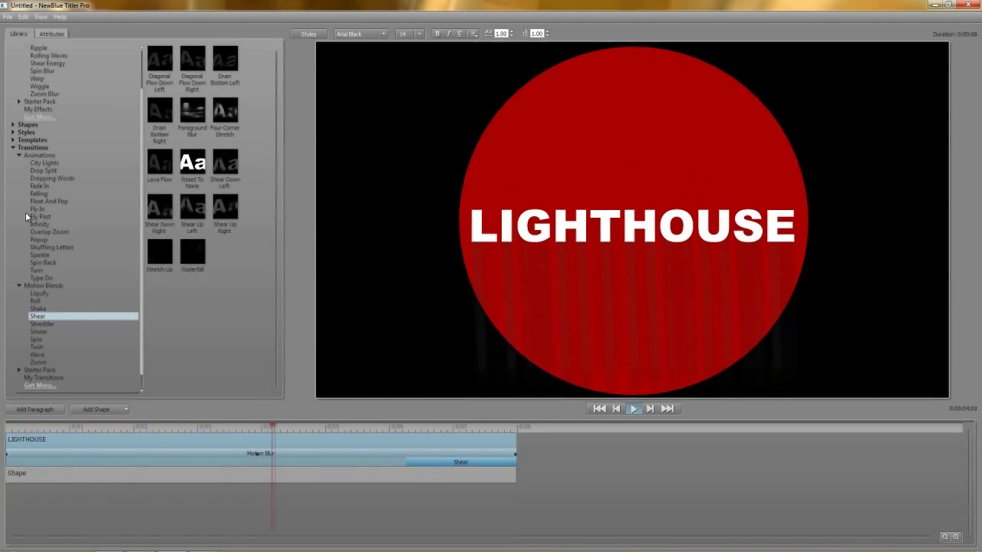
{"action": "left_click", "coordinate": [41, 185]}
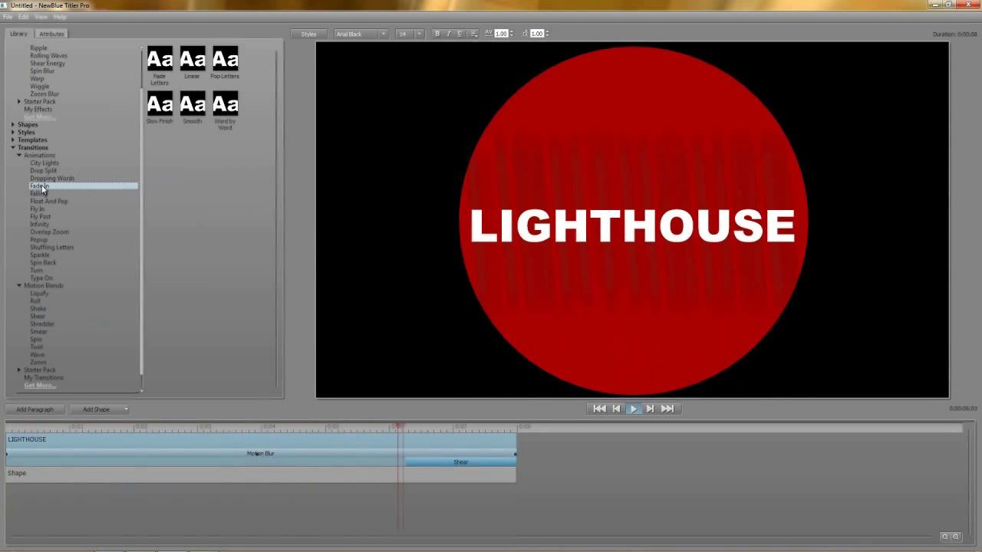
{"action": "double_click", "coordinate": [193, 106]}
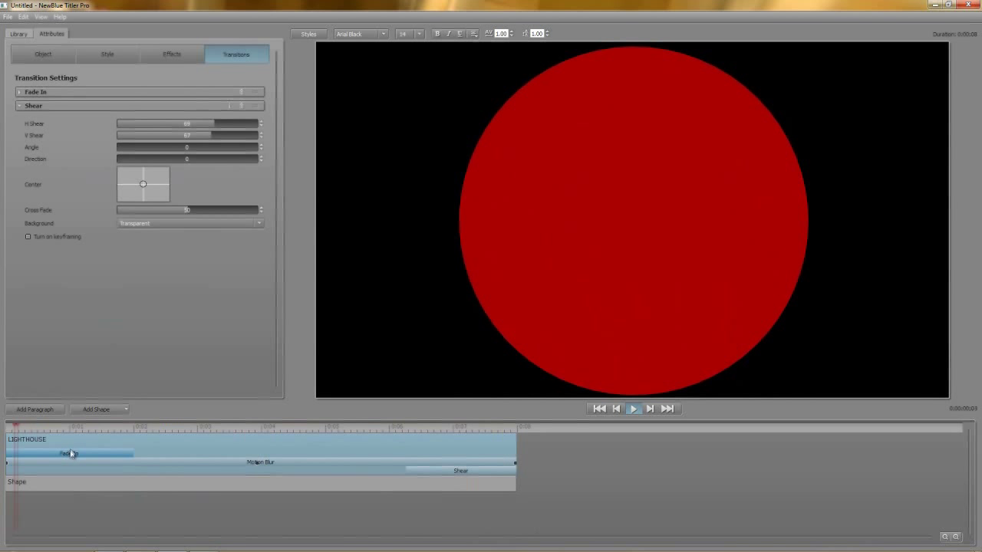
{"action": "left_click_drag", "start_coordinate": [47, 453], "coordinate": [430, 453]}
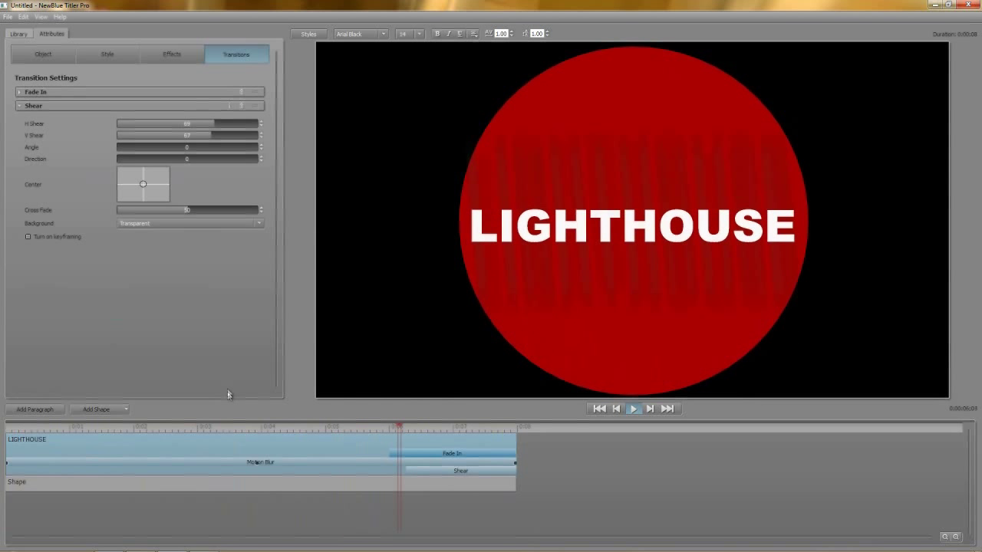
Step: Add the Fade Letters fade at the clip start and rewind to the first frame
{"action": "left_click", "coordinate": [22, 34]}
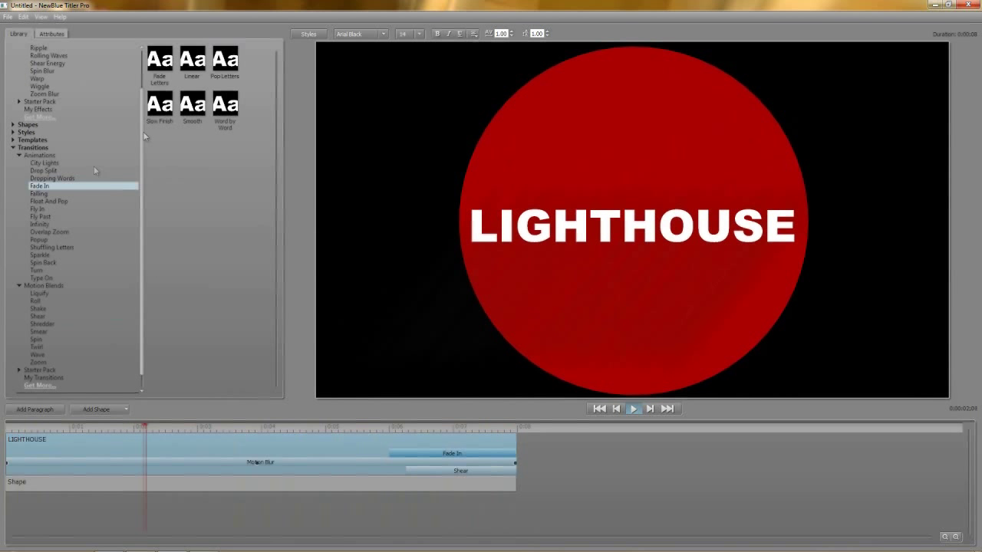
{"action": "double_click", "coordinate": [160, 66]}
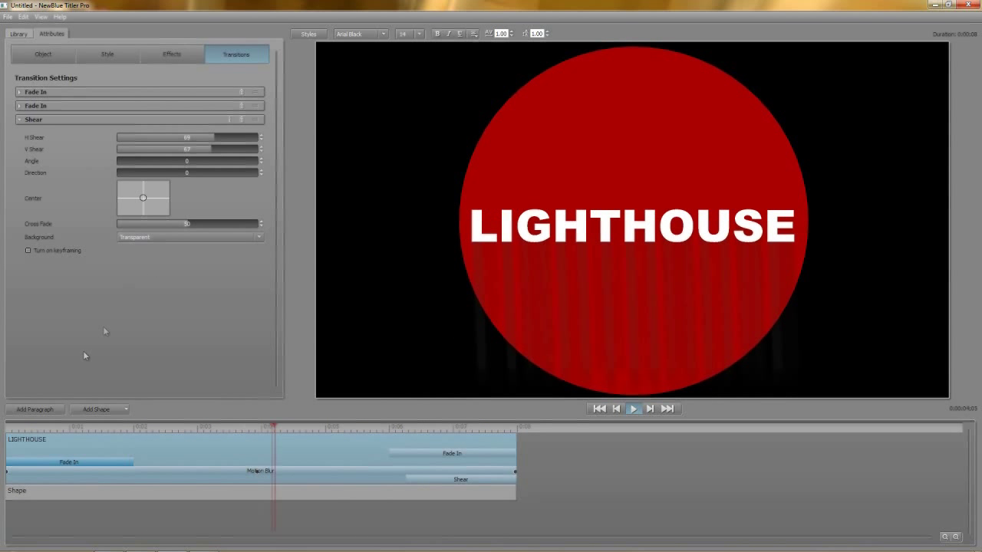
{"action": "left_click", "coordinate": [600, 409]}
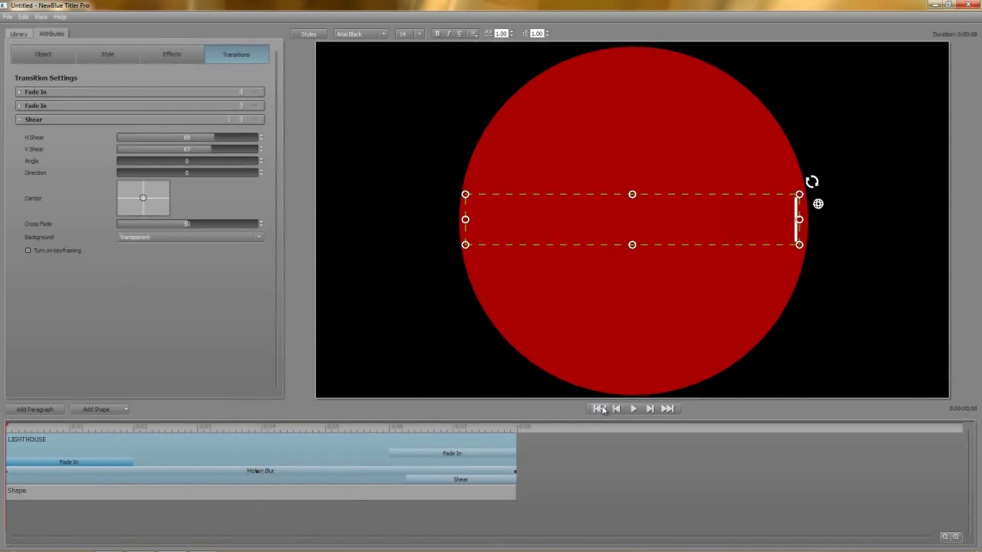
{"action": "left_click", "coordinate": [634, 409]}
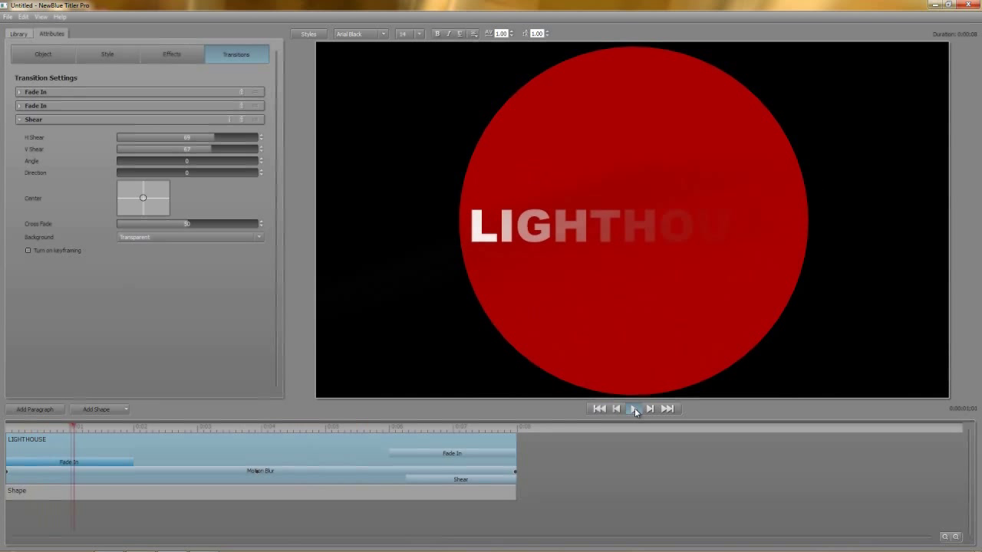